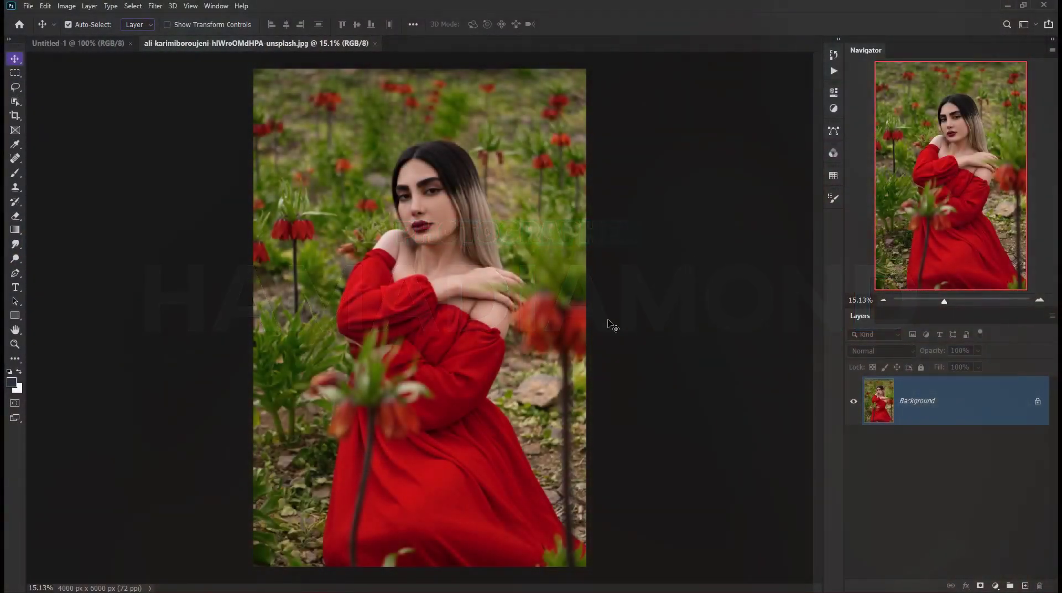
# - Duplicate Background and add a clipped Levels layer with output white lowered to 145
pyautogui.moveTo(976, 401); pyautogui.dragTo(1026, 586)
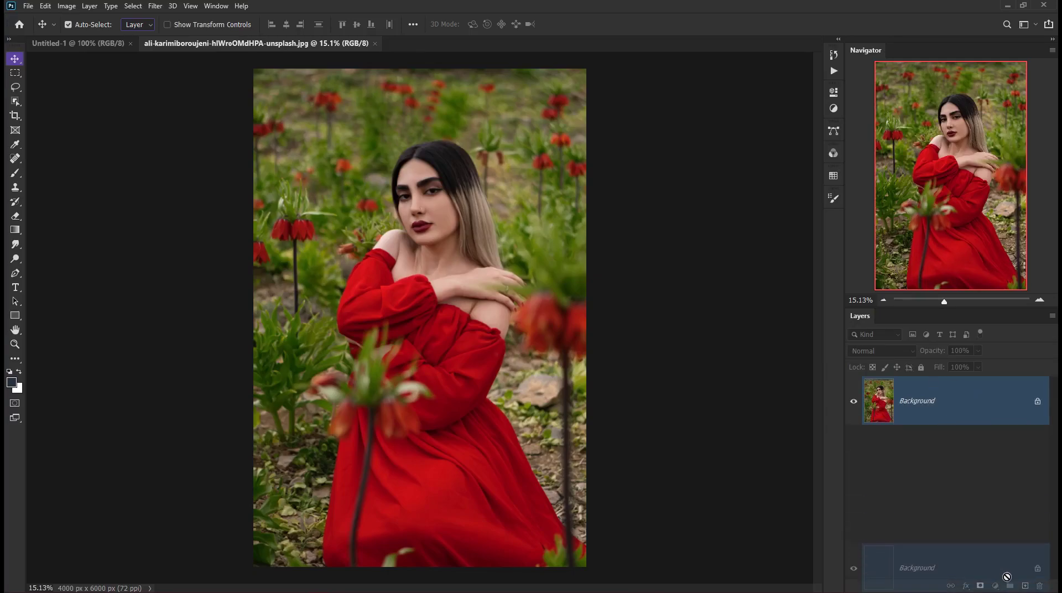
pyautogui.click(995, 585)
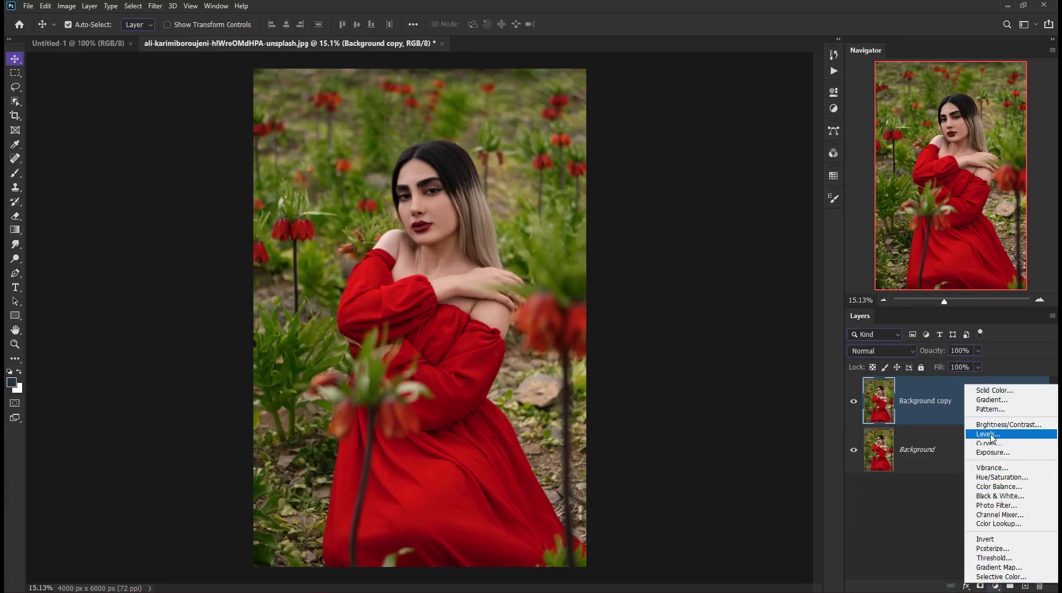
pyautogui.click(989, 434)
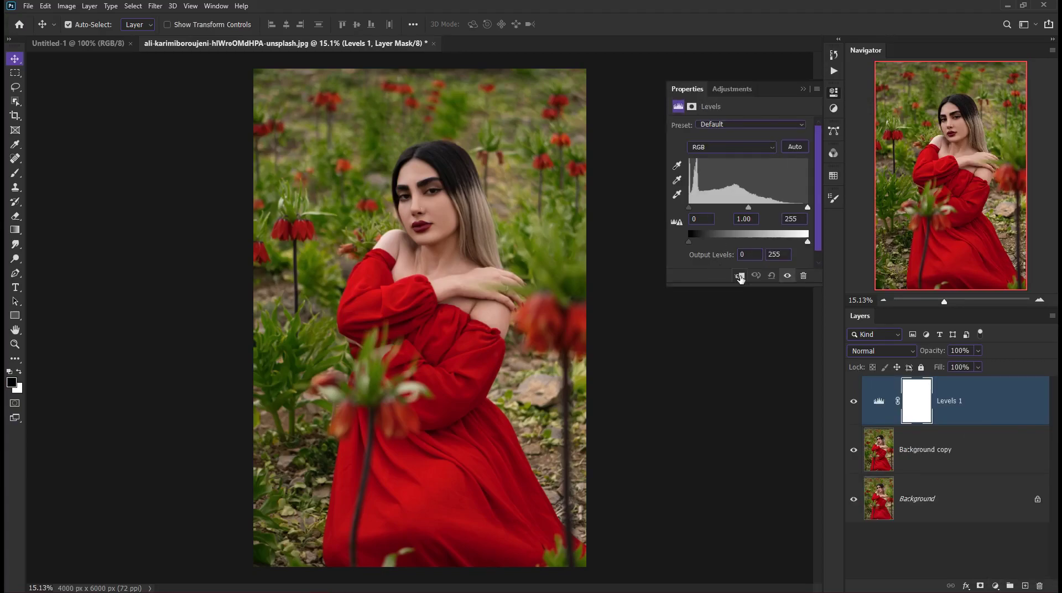
pyautogui.click(739, 276)
pyautogui.moveTo(789, 242)
pyautogui.mouseDown()
pyautogui.moveTo(752, 236)
pyautogui.moveTo(752, 209)
pyautogui.moveTo(701, 214)
pyautogui.mouseUp()
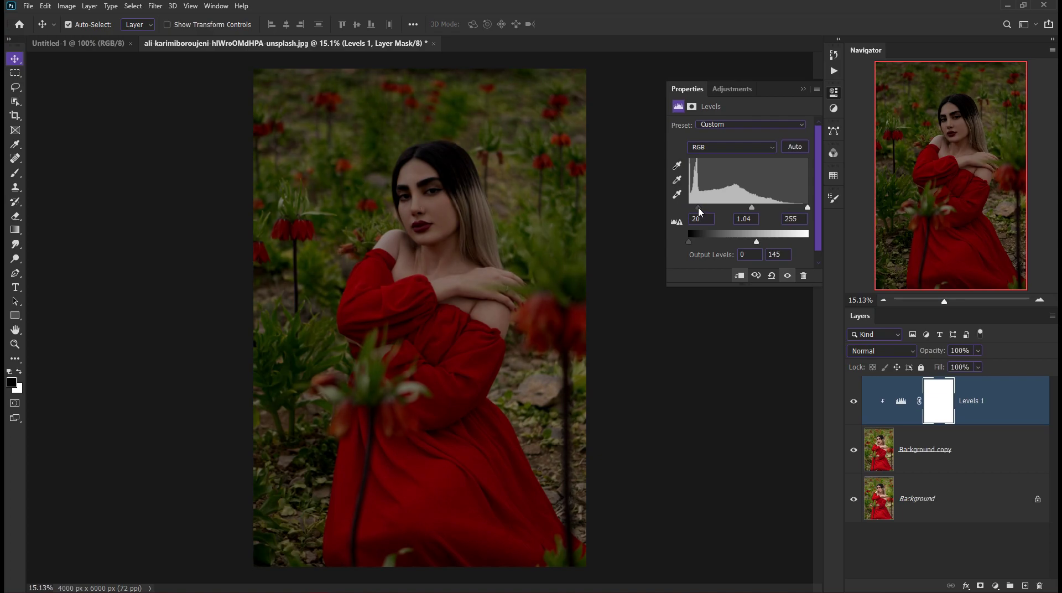
pyautogui.click(803, 89)
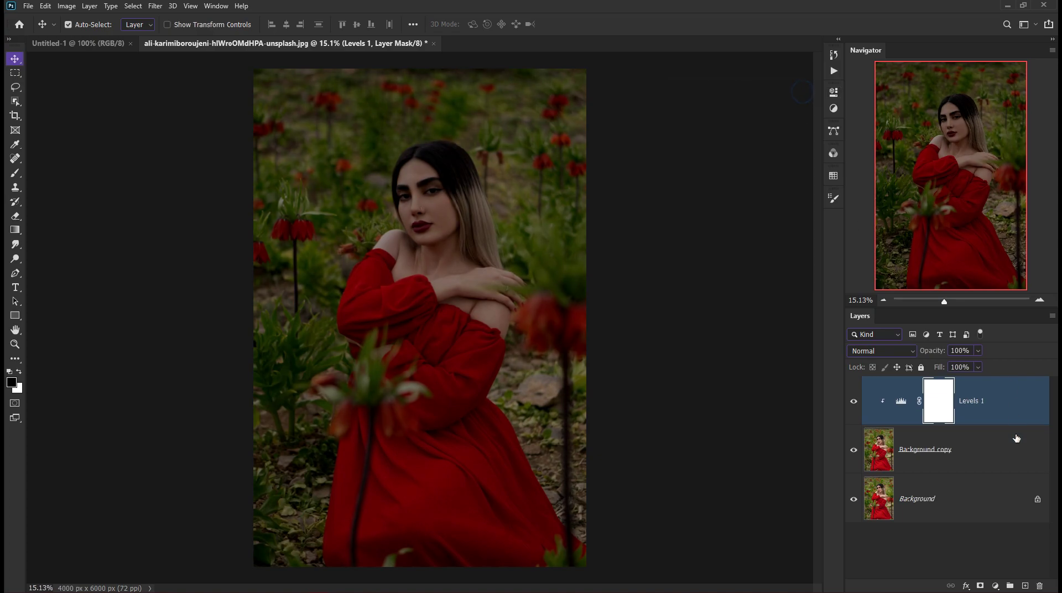
# - Add a Hue/Saturation layer at Hue -3, Saturation +14, Lightness +4, then reselect Background copy
pyautogui.click(995, 587)
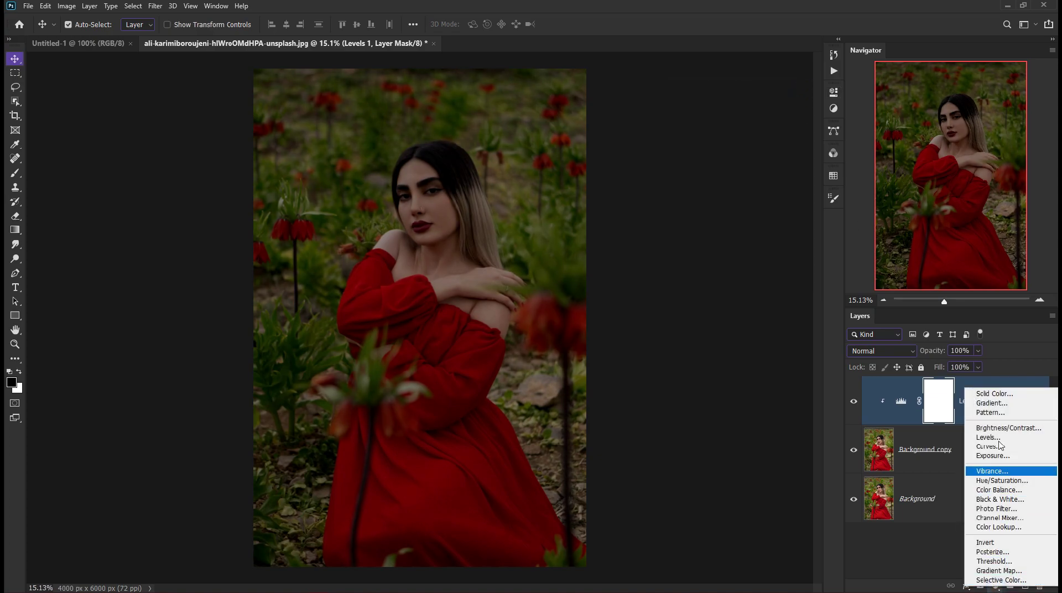
pyautogui.click(1002, 481)
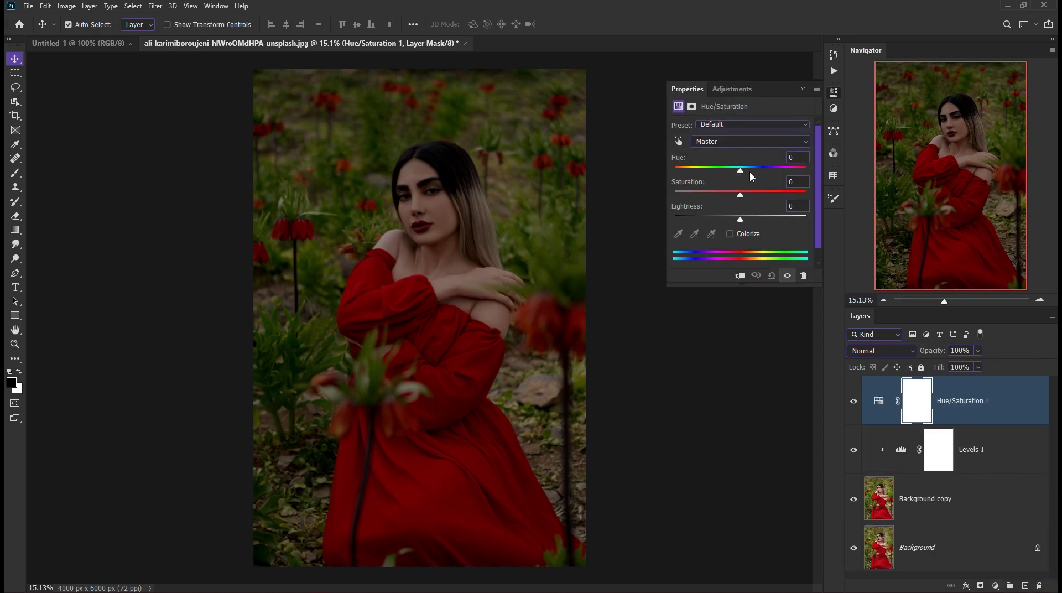
pyautogui.moveTo(740, 172); pyautogui.dragTo(746, 219)
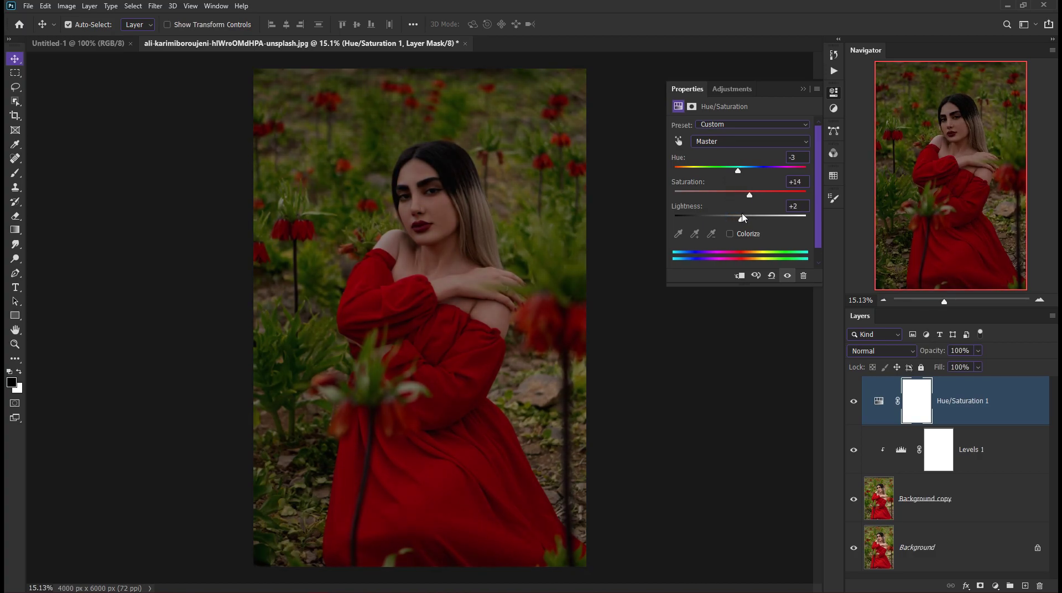
pyautogui.click(804, 90)
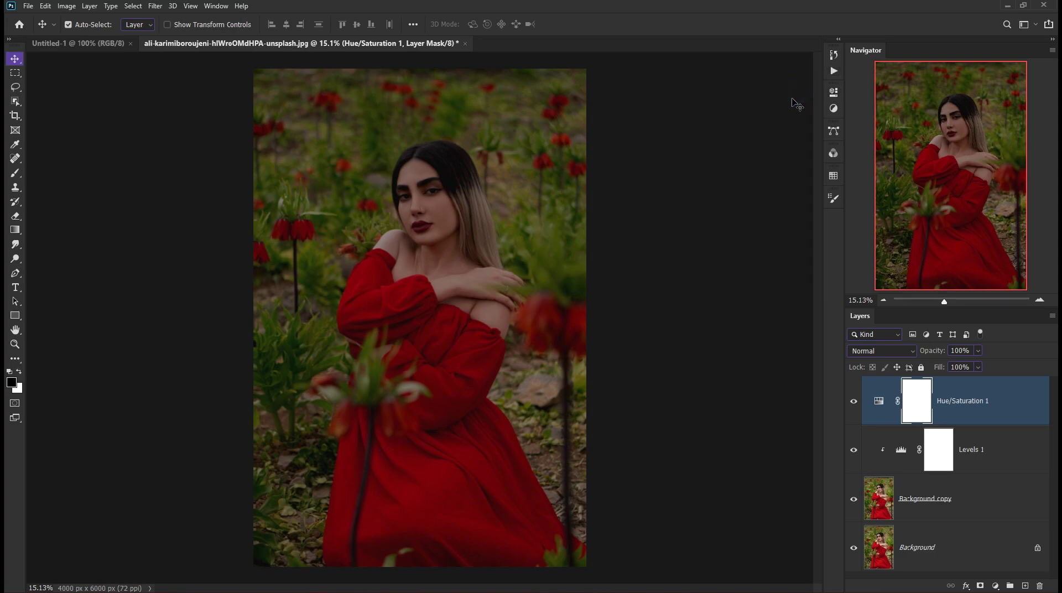
pyautogui.click(977, 500)
# - Apply the Camera Raw Filter to Background copy and show the Before/After view
pyautogui.click(155, 5)
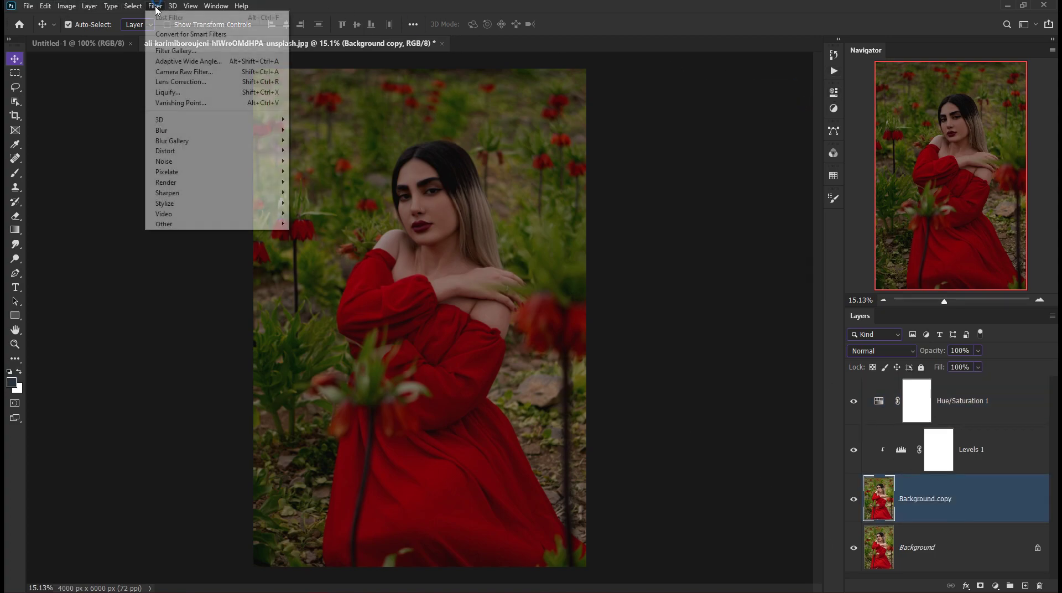
pyautogui.click(192, 83)
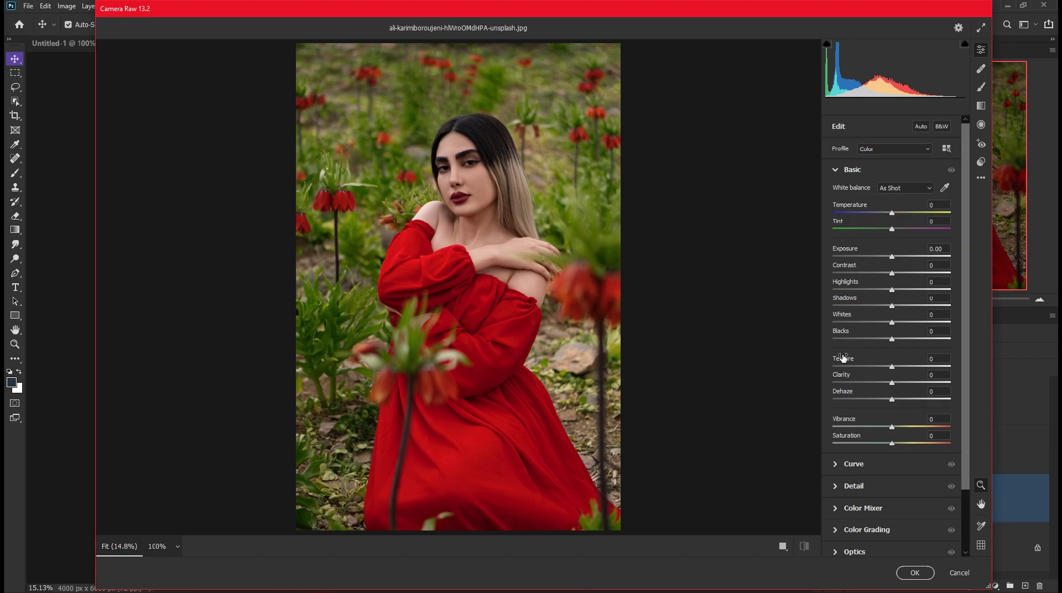
pyautogui.click(783, 549)
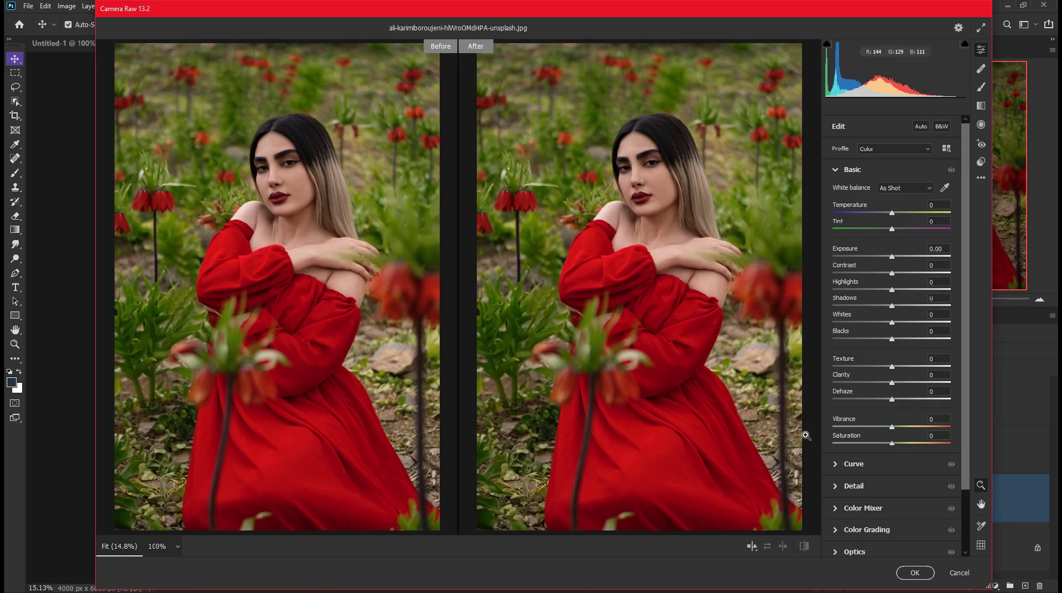
# - Set Basic sliders: Contrast +31, Texture +65, Clarity +28, Dehaze +19, Vibrance -48, Saturation -20
pyautogui.moveTo(891, 272)
pyautogui.mouseDown()
pyautogui.moveTo(911, 273)
pyautogui.moveTo(914, 305)
pyautogui.mouseUp()
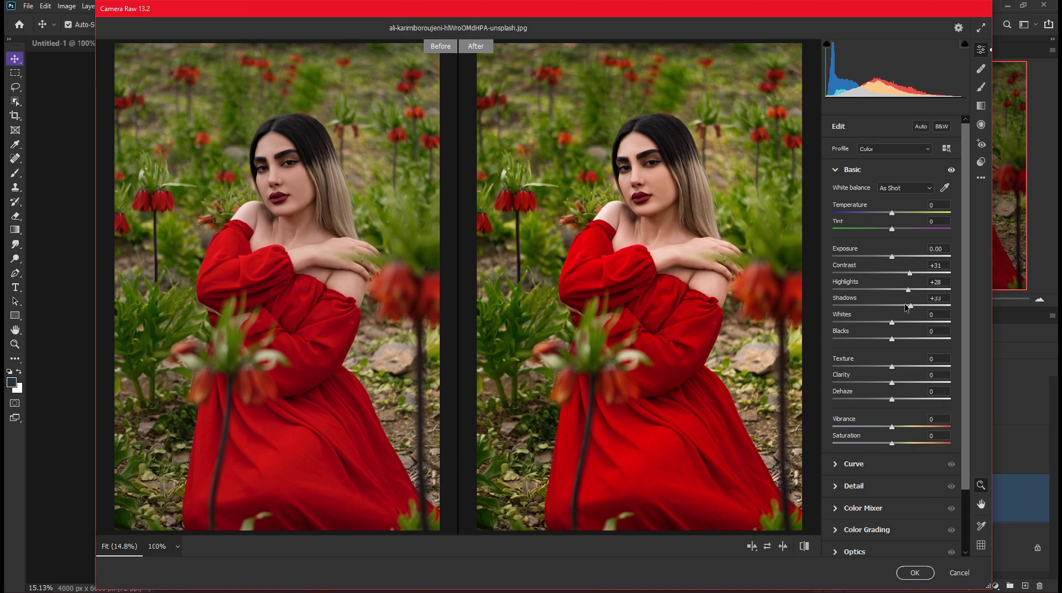
pyautogui.moveTo(895, 322)
pyautogui.mouseDown()
pyautogui.moveTo(878, 322)
pyautogui.moveTo(909, 339)
pyautogui.moveTo(912, 369)
pyautogui.moveTo(937, 363)
pyautogui.moveTo(895, 399)
pyautogui.moveTo(906, 389)
pyautogui.mouseUp()
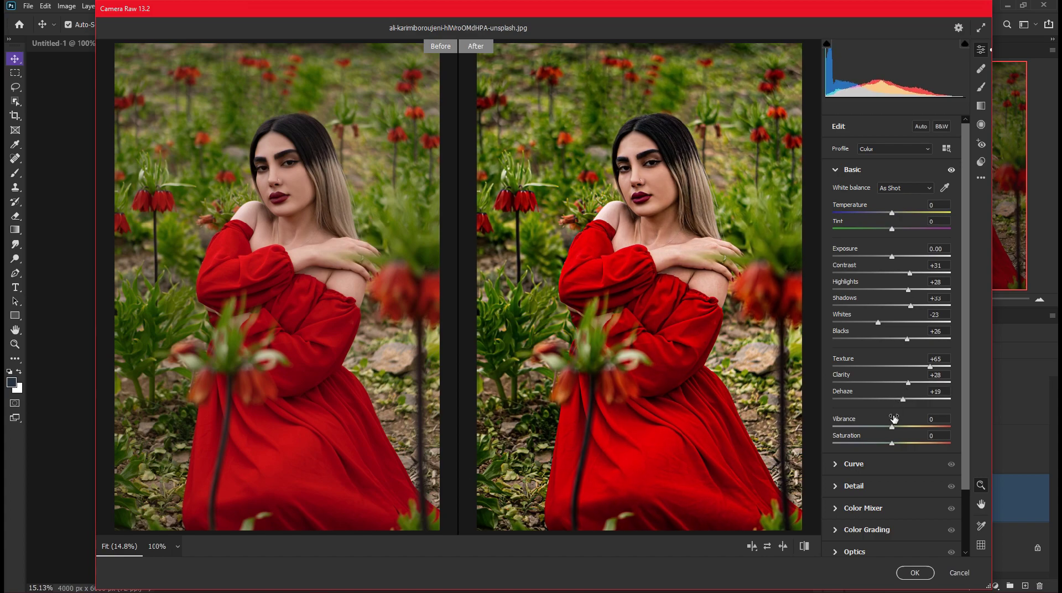
pyautogui.moveTo(896, 430)
pyautogui.mouseDown()
pyautogui.moveTo(868, 427)
pyautogui.moveTo(880, 443)
pyautogui.mouseUp()
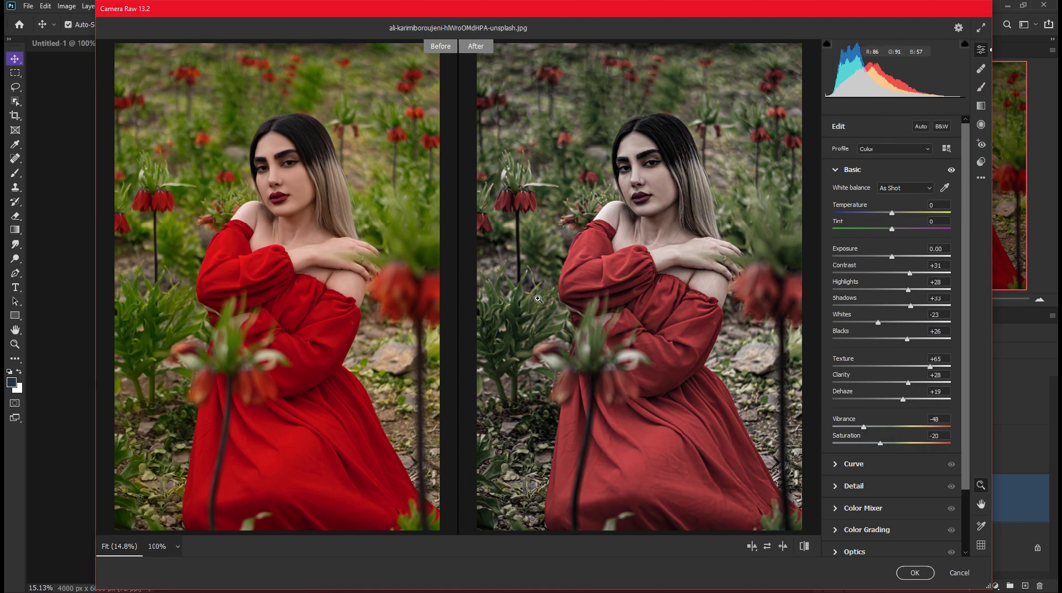
# - Set the parametric tone curve to Highlights +21, Lights -11, Darks +7, Shadows +8
pyautogui.scroll(-3, 874, 382)
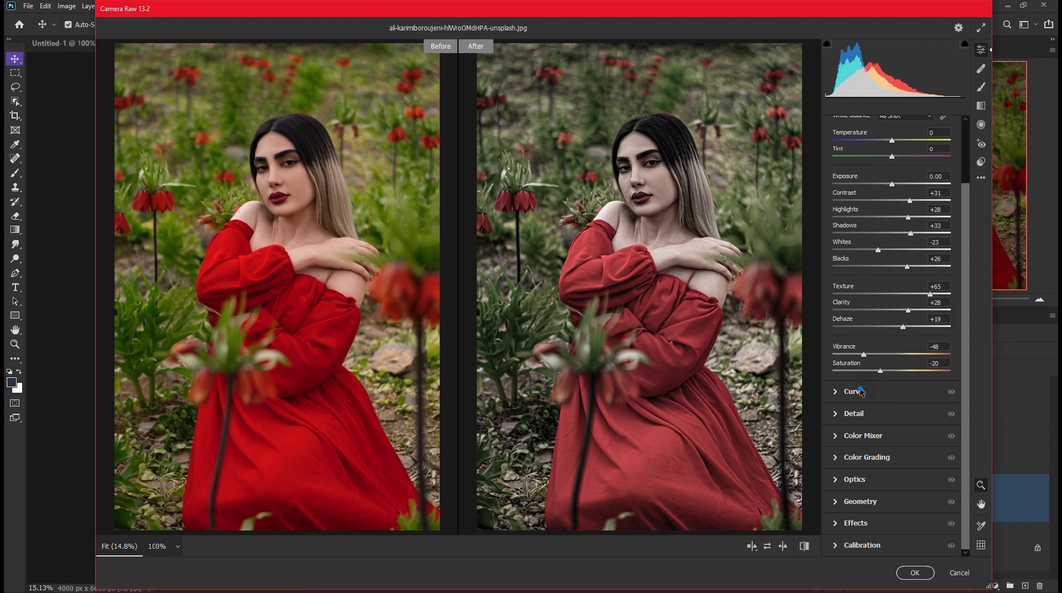
pyautogui.click(862, 392)
pyautogui.moveTo(908, 378)
pyautogui.mouseDown()
pyautogui.moveTo(865, 372)
pyautogui.moveTo(905, 374)
pyautogui.moveTo(886, 392)
pyautogui.moveTo(919, 423)
pyautogui.moveTo(868, 420)
pyautogui.moveTo(897, 424)
pyautogui.mouseUp()
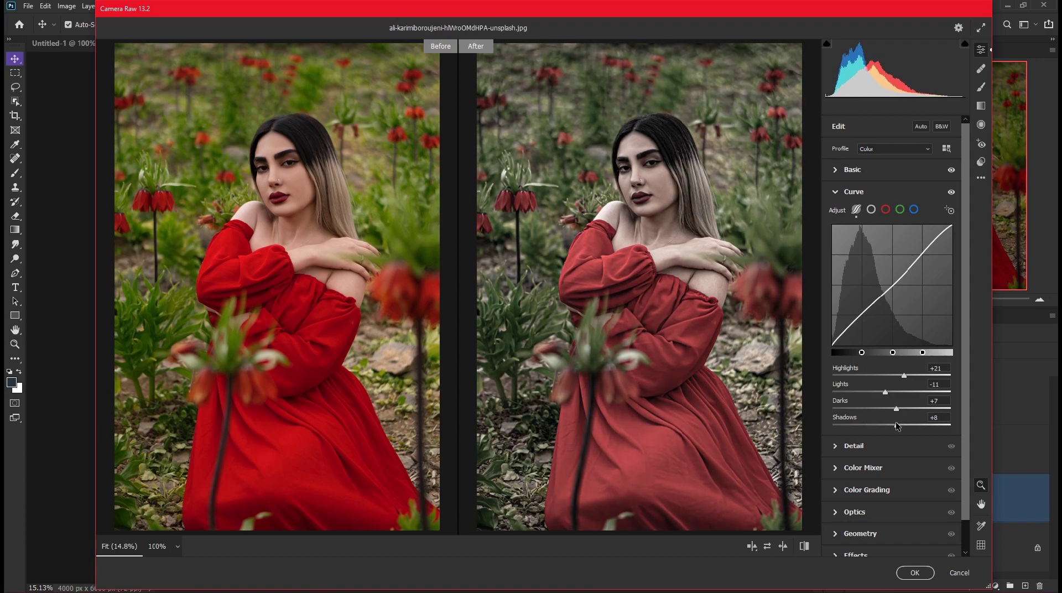
pyautogui.scroll(-2, 881, 418)
# - Shift Color Mixer hues: Reds -21, Oranges -52, Yellows +37, Greens +70, and adjust Blues
pyautogui.click(871, 415)
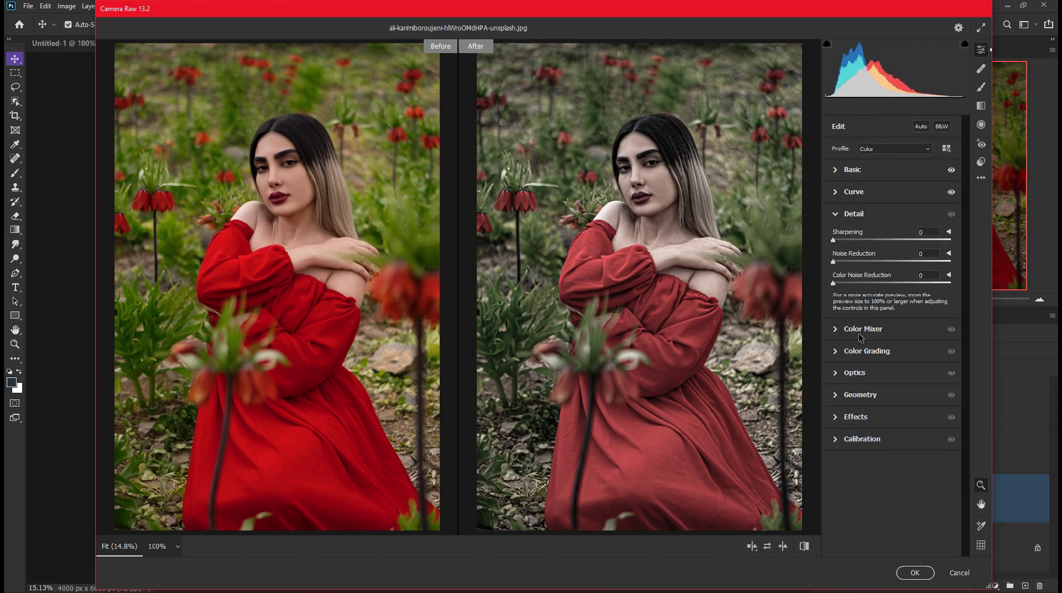
pyautogui.click(862, 330)
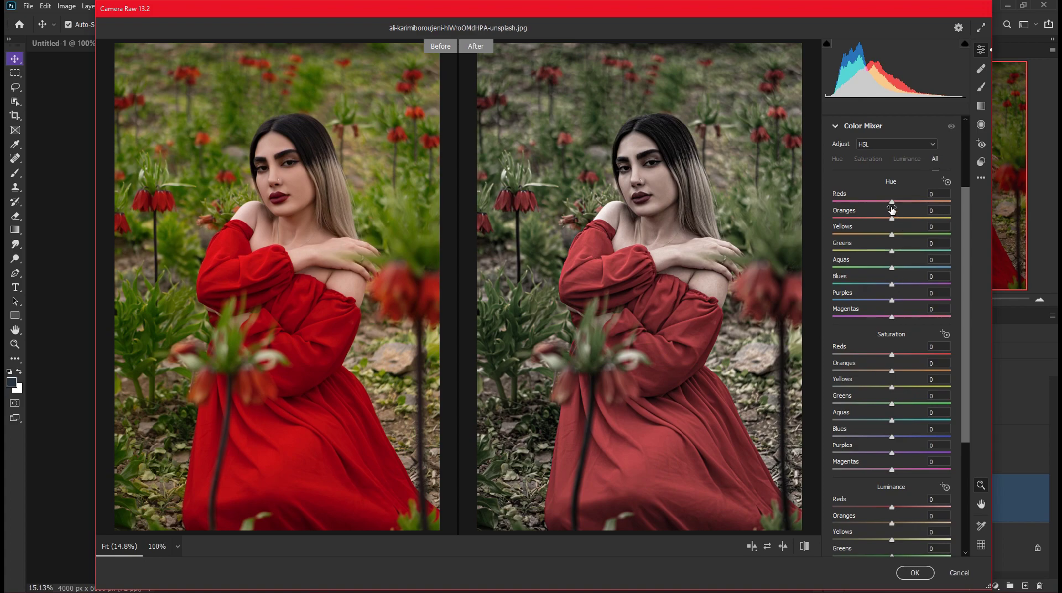
pyautogui.moveTo(892, 210)
pyautogui.mouseDown()
pyautogui.moveTo(848, 211)
pyautogui.moveTo(947, 202)
pyautogui.moveTo(867, 204)
pyautogui.moveTo(923, 202)
pyautogui.moveTo(874, 202)
pyautogui.moveTo(883, 208)
pyautogui.moveTo(855, 238)
pyautogui.moveTo(989, 241)
pyautogui.mouseUp()
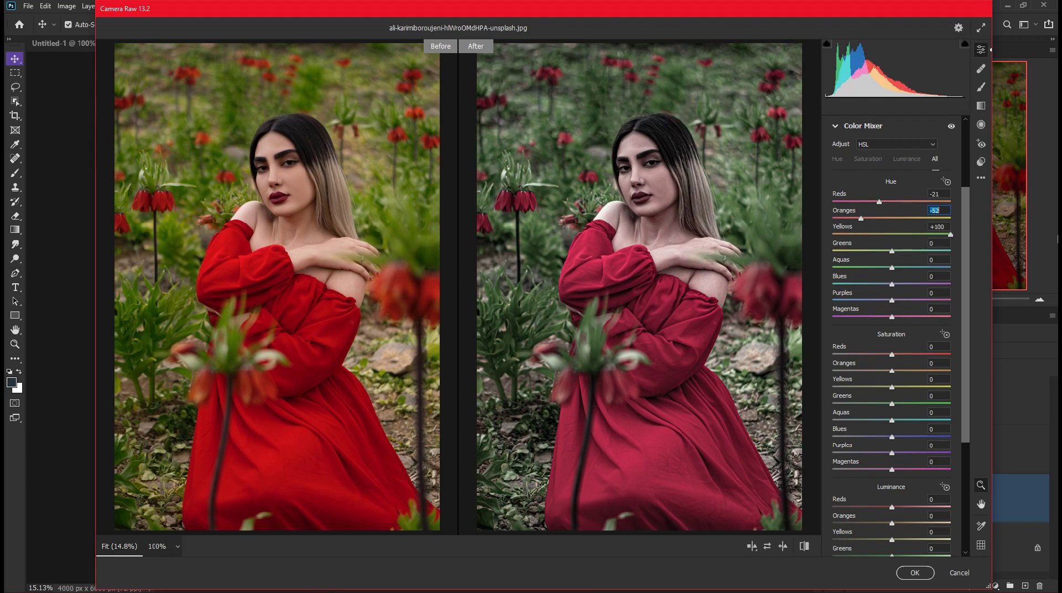
pyautogui.moveTo(957, 264)
pyautogui.mouseDown()
pyautogui.moveTo(914, 256)
pyautogui.moveTo(948, 253)
pyautogui.moveTo(930, 268)
pyautogui.mouseUp()
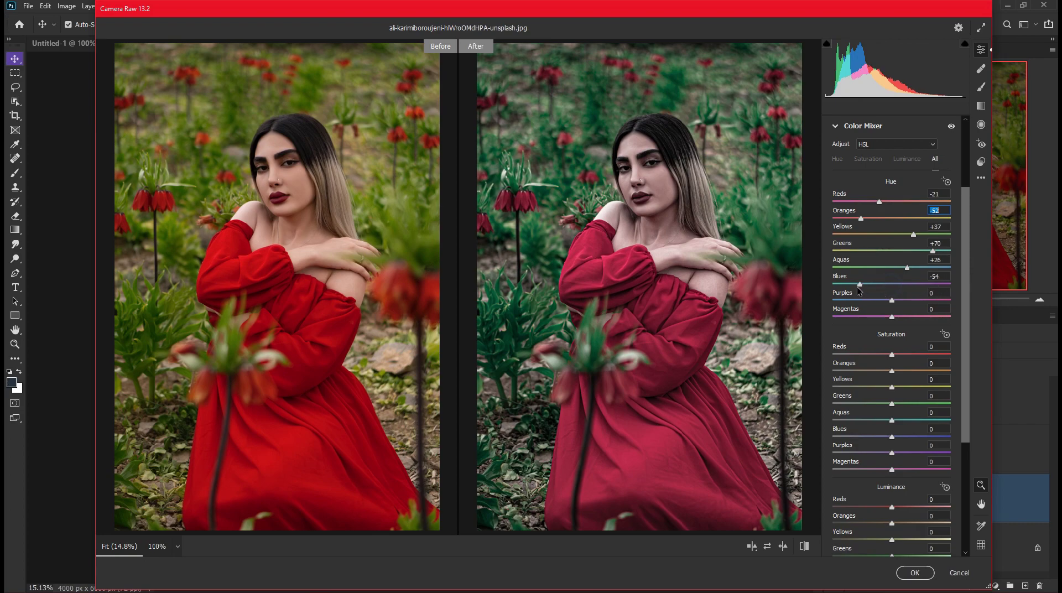
pyautogui.moveTo(892, 283)
pyautogui.mouseDown()
pyautogui.moveTo(883, 284)
pyautogui.moveTo(924, 297)
pyautogui.moveTo(878, 300)
pyautogui.moveTo(906, 317)
pyautogui.mouseUp()
# - Set Color Mixer saturation: Oranges +45, Yellows -31, Greens -55, Aquas +12, Blues +13
pyautogui.moveTo(893, 354)
pyautogui.mouseDown()
pyautogui.moveTo(946, 354)
pyautogui.moveTo(915, 350)
pyautogui.mouseUp()
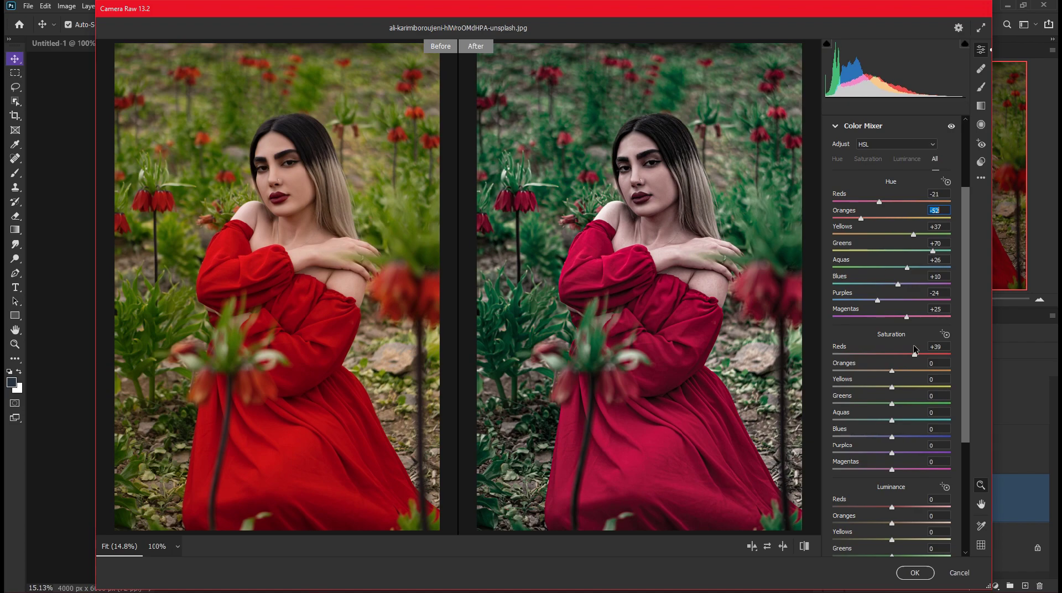
pyautogui.moveTo(892, 371); pyautogui.dragTo(915, 365)
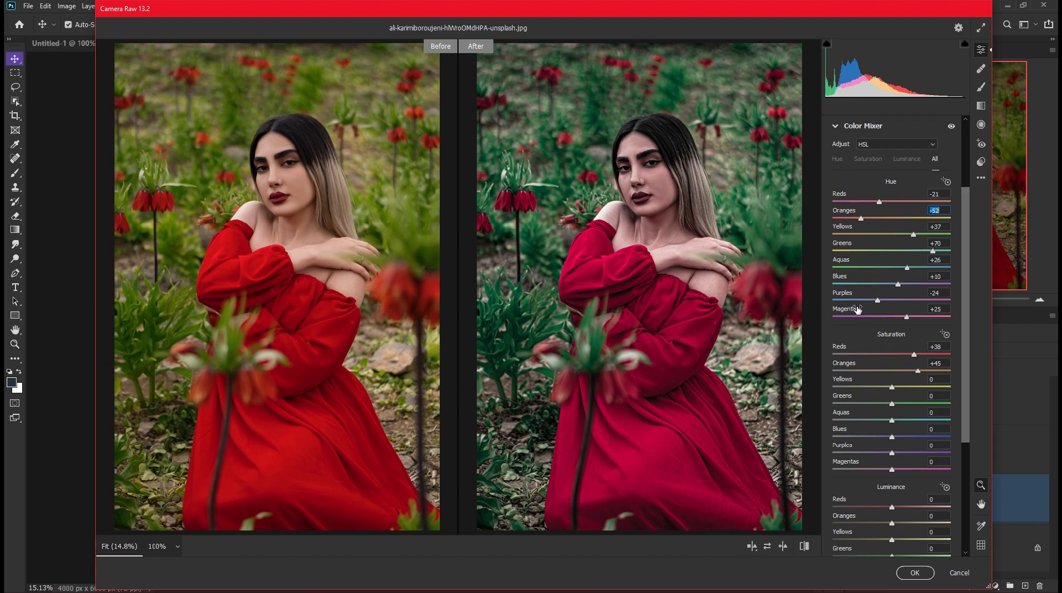
pyautogui.moveTo(892, 387); pyautogui.dragTo(971, 395)
pyautogui.moveTo(1003, 395); pyautogui.dragTo(884, 391)
pyautogui.moveTo(889, 396)
pyautogui.mouseDown()
pyautogui.moveTo(874, 391)
pyautogui.moveTo(862, 407)
pyautogui.moveTo(877, 407)
pyautogui.mouseUp()
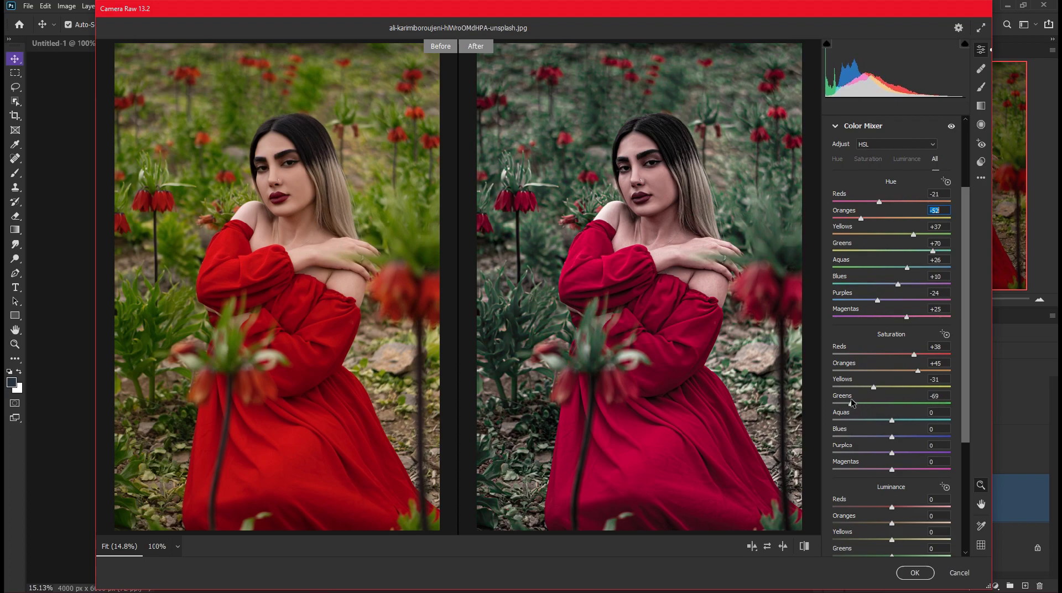
pyautogui.scroll(-1, 863, 399)
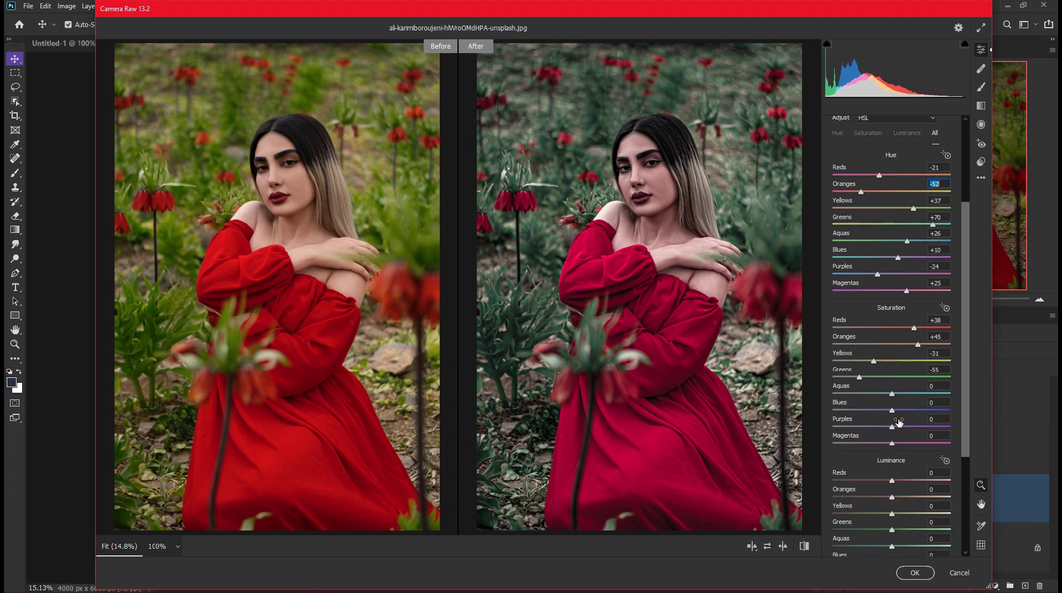
pyautogui.scroll(-1, 885, 382)
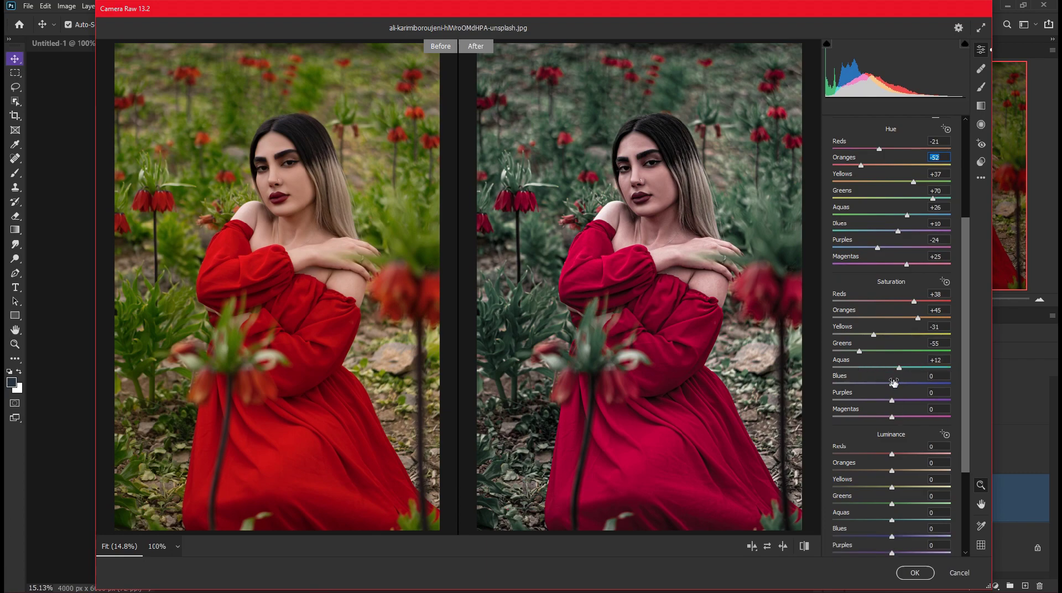
pyautogui.moveTo(921, 389); pyautogui.dragTo(865, 396)
# - Lower Reds luminance to -47 to darken the red dress
pyautogui.scroll(-1, 897, 386)
pyautogui.scroll(-2, 884, 383)
pyautogui.moveTo(892, 375)
pyautogui.mouseDown()
pyautogui.moveTo(844, 374)
pyautogui.moveTo(865, 370)
pyautogui.moveTo(889, 391)
pyautogui.mouseUp()
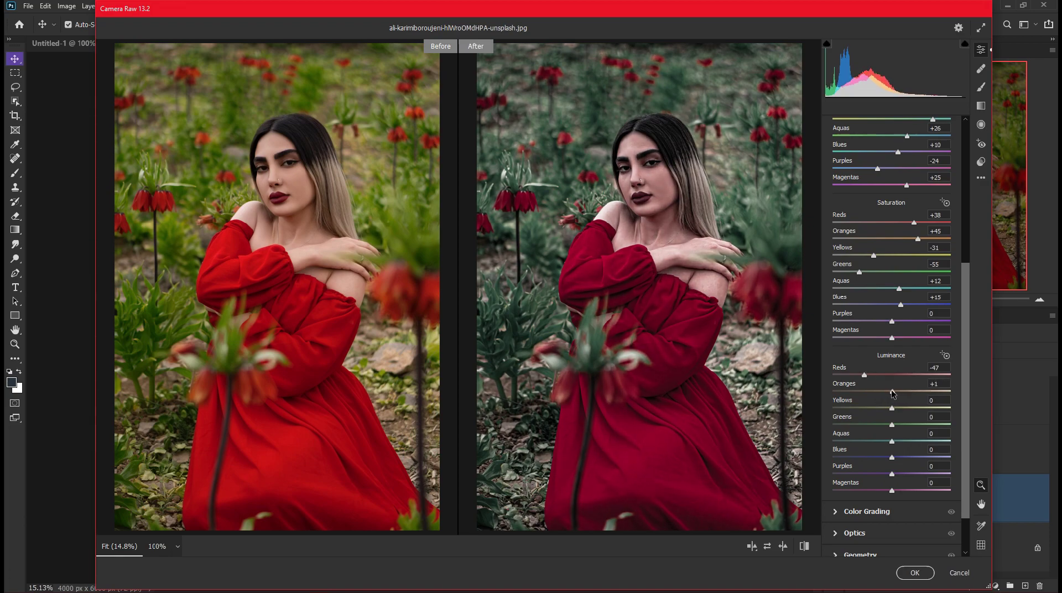
# - Set luminance Oranges -7, Yellows +14, Greens +37, Aquas +9, Blues +34, Purples +9
pyautogui.moveTo(892, 408)
pyautogui.mouseDown()
pyautogui.moveTo(836, 407)
pyautogui.moveTo(914, 410)
pyautogui.moveTo(917, 423)
pyautogui.mouseUp()
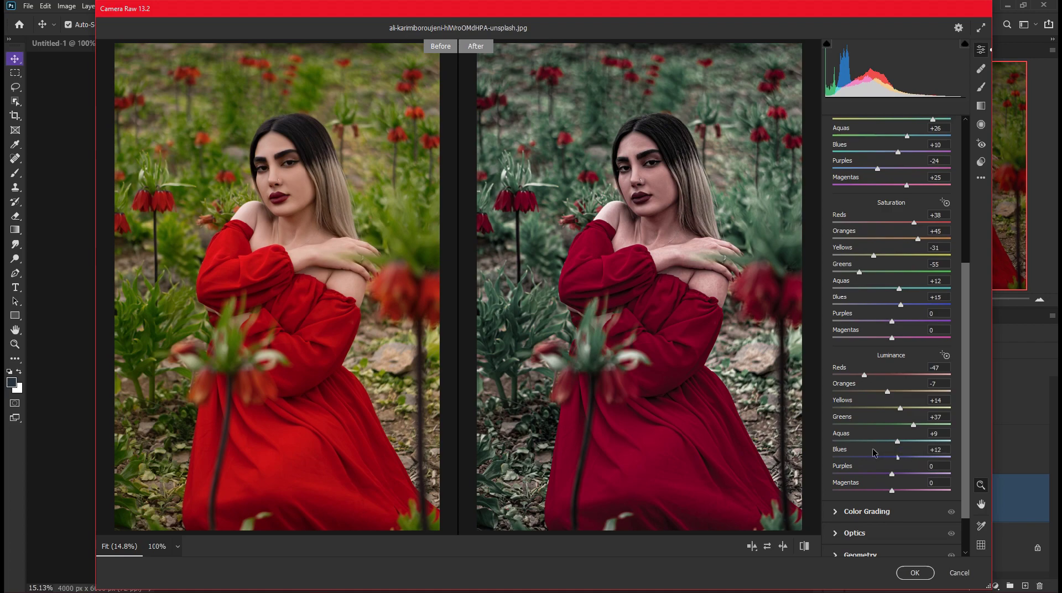
pyautogui.moveTo(893, 474); pyautogui.dragTo(932, 474)
# - Set Calibration Shadows Tint -7, Red Primary Hue -32, Saturation +9, Green Primary Hue -18
pyautogui.click(875, 519)
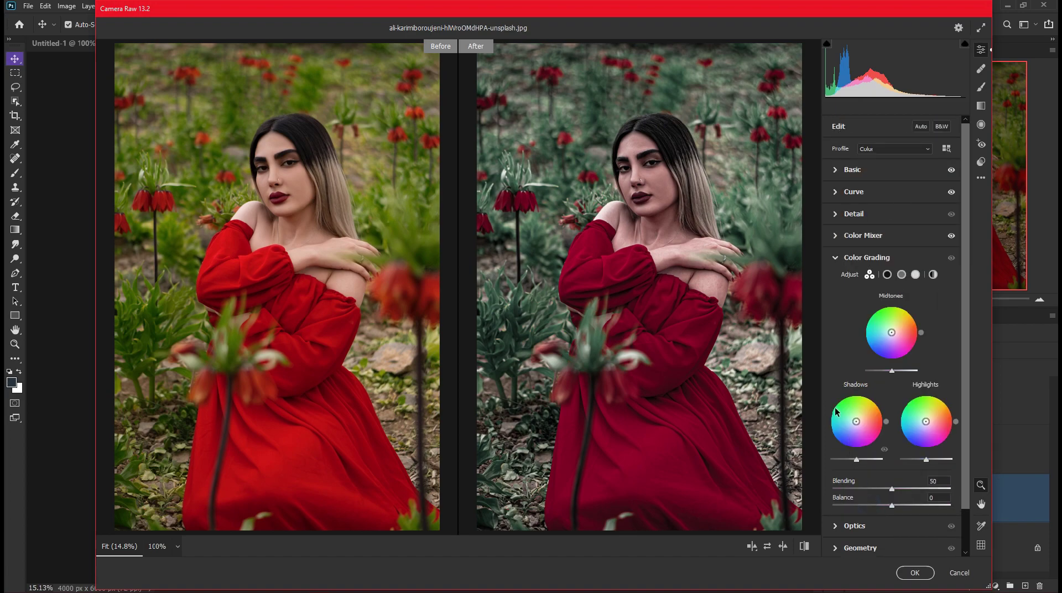
pyautogui.click(853, 525)
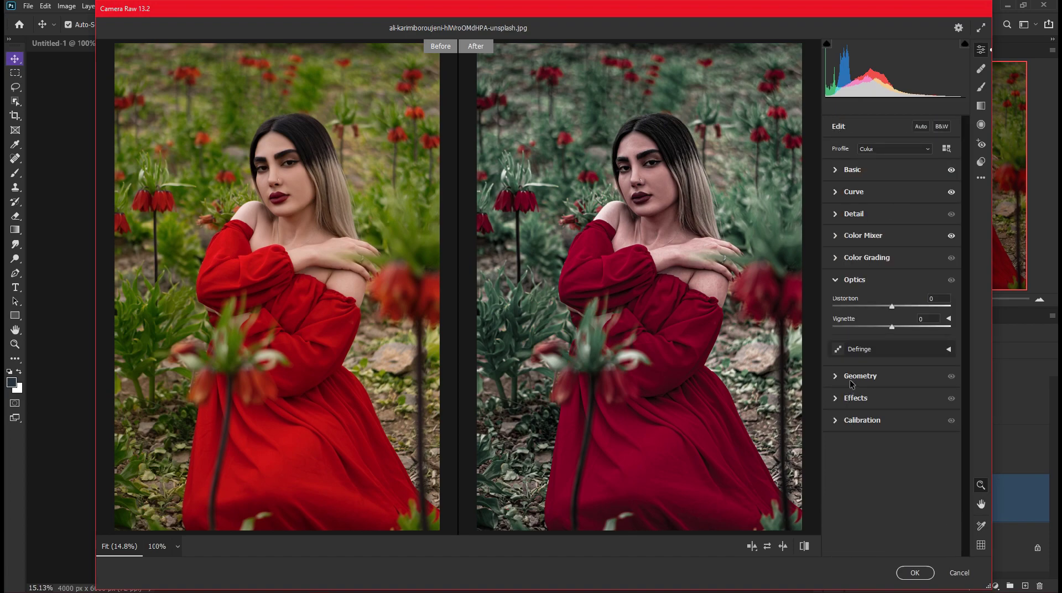
pyautogui.click(851, 381)
pyautogui.click(863, 392)
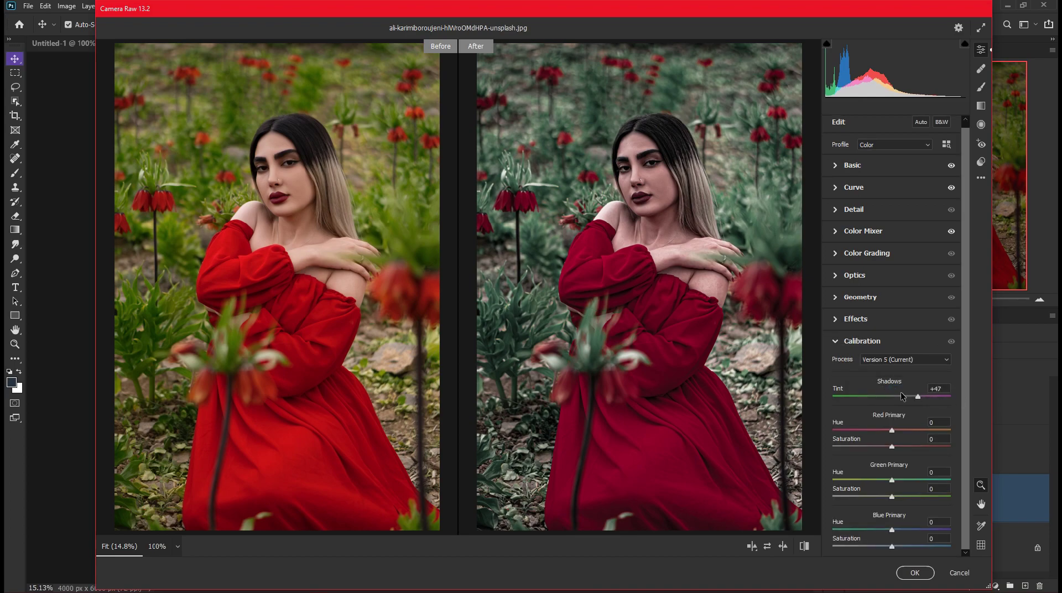
pyautogui.moveTo(840, 431); pyautogui.dragTo(865, 432)
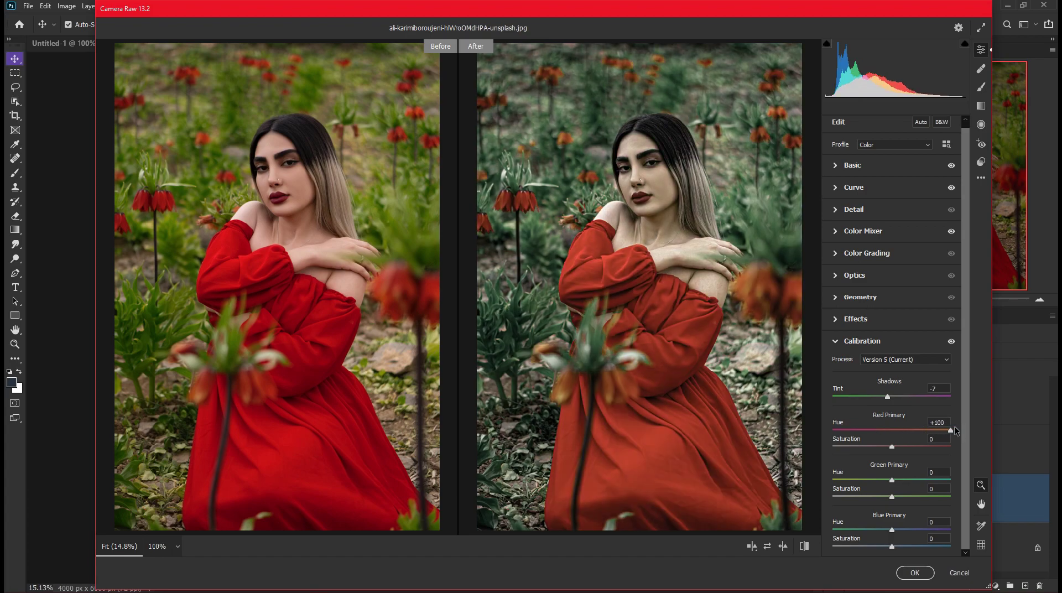
pyautogui.moveTo(909, 428)
pyautogui.mouseDown()
pyautogui.moveTo(838, 428)
pyautogui.moveTo(876, 440)
pyautogui.mouseUp()
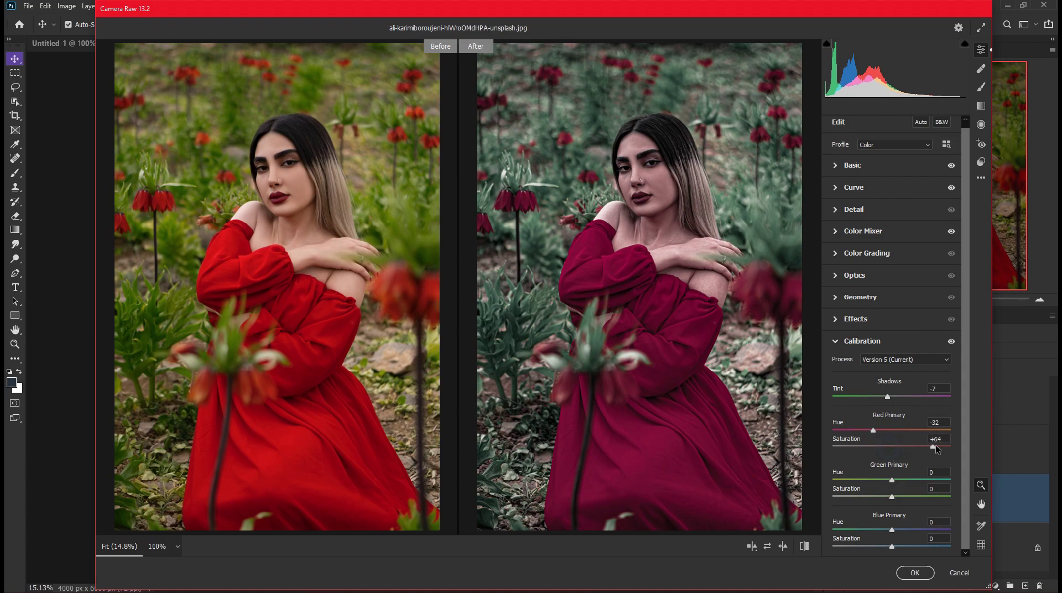
pyautogui.moveTo(936, 448)
pyautogui.mouseDown()
pyautogui.moveTo(866, 448)
pyautogui.moveTo(907, 450)
pyautogui.moveTo(897, 450)
pyautogui.moveTo(935, 482)
pyautogui.moveTo(877, 479)
pyautogui.moveTo(886, 482)
pyautogui.mouseUp()
# - Apply the Camera Raw grade and set Hue/Saturation 1 opacity to 100%, Levels 1 to 99%
pyautogui.click(915, 573)
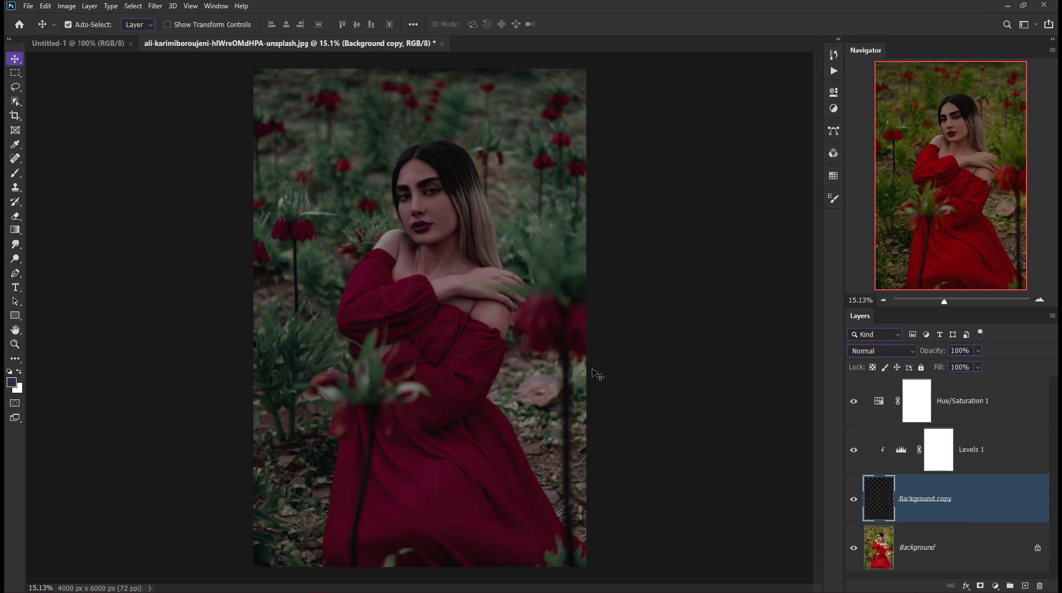
pyautogui.click(982, 411)
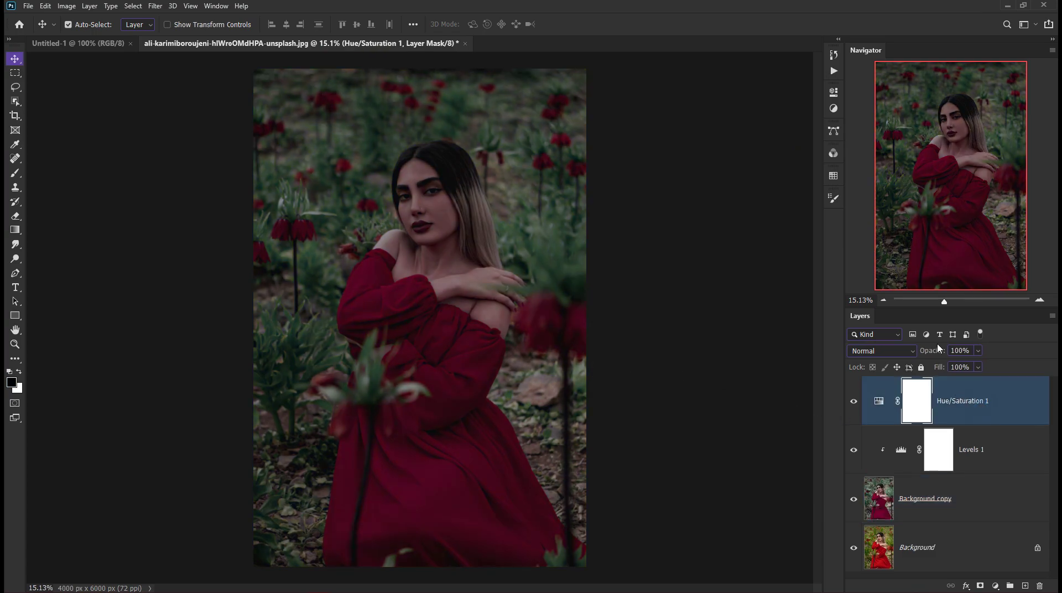
pyautogui.moveTo(934, 353); pyautogui.dragTo(991, 402)
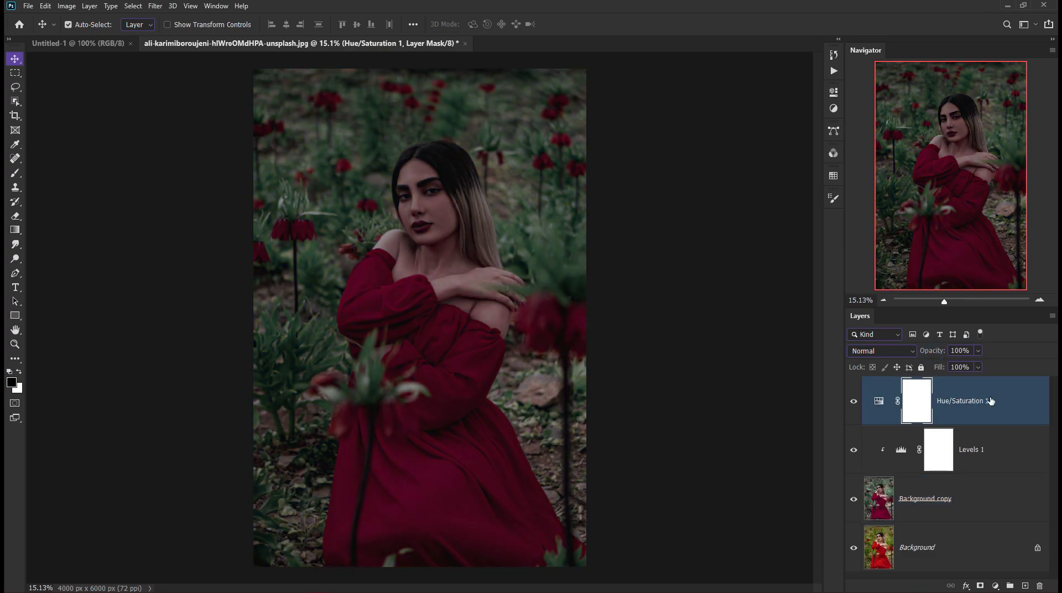
pyautogui.click(1000, 467)
pyautogui.moveTo(934, 353); pyautogui.dragTo(951, 352)
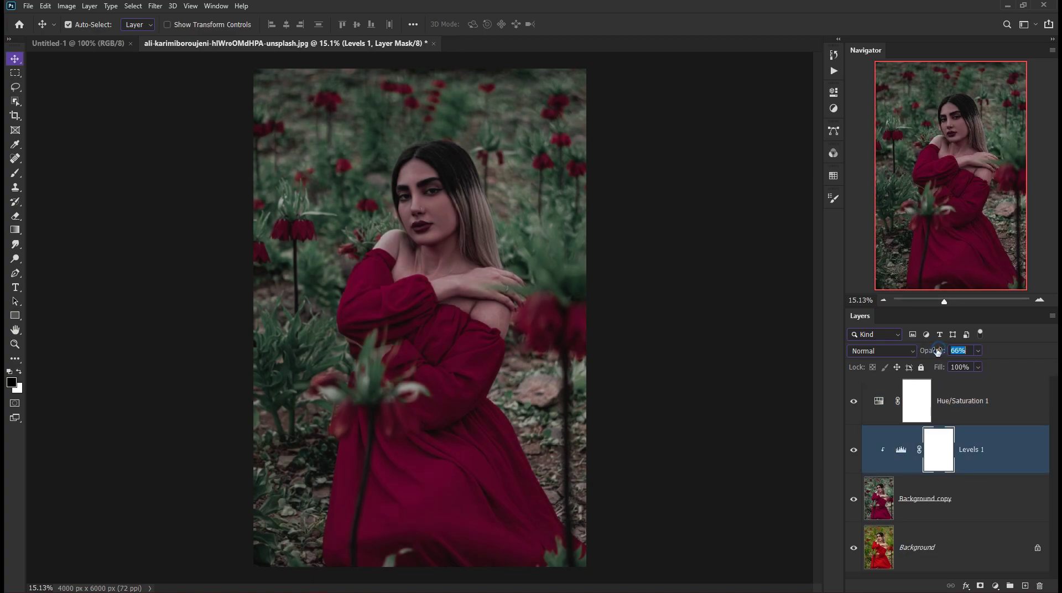
pyautogui.write('99')
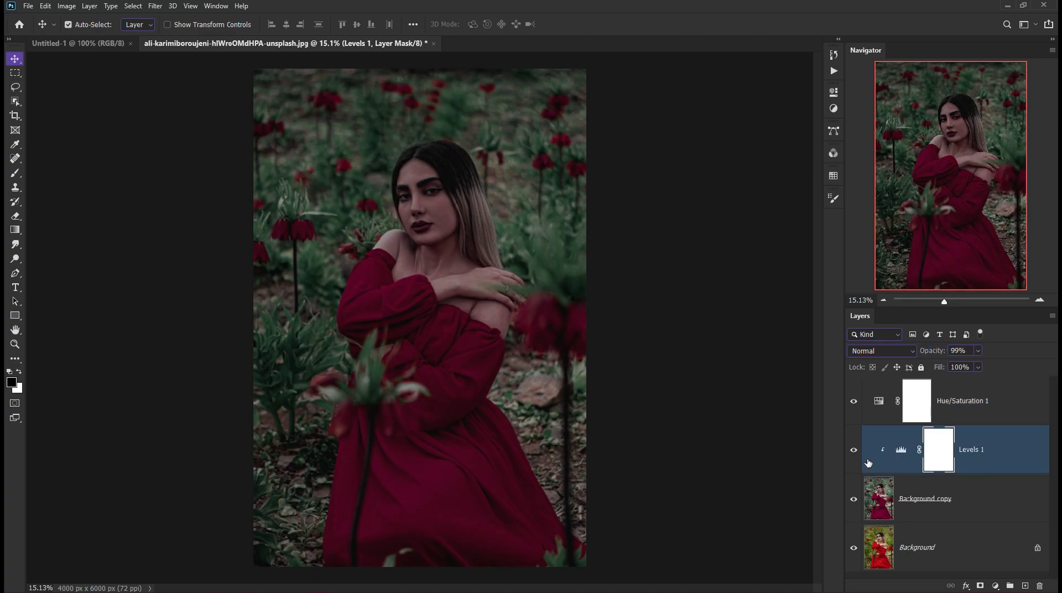
pyautogui.click(16, 173)
# - Set up a soft brush about 3164 px at 24% opacity, undoing a stray stroke
pyautogui.moveTo(434, 314); pyautogui.dragTo(555, 293)
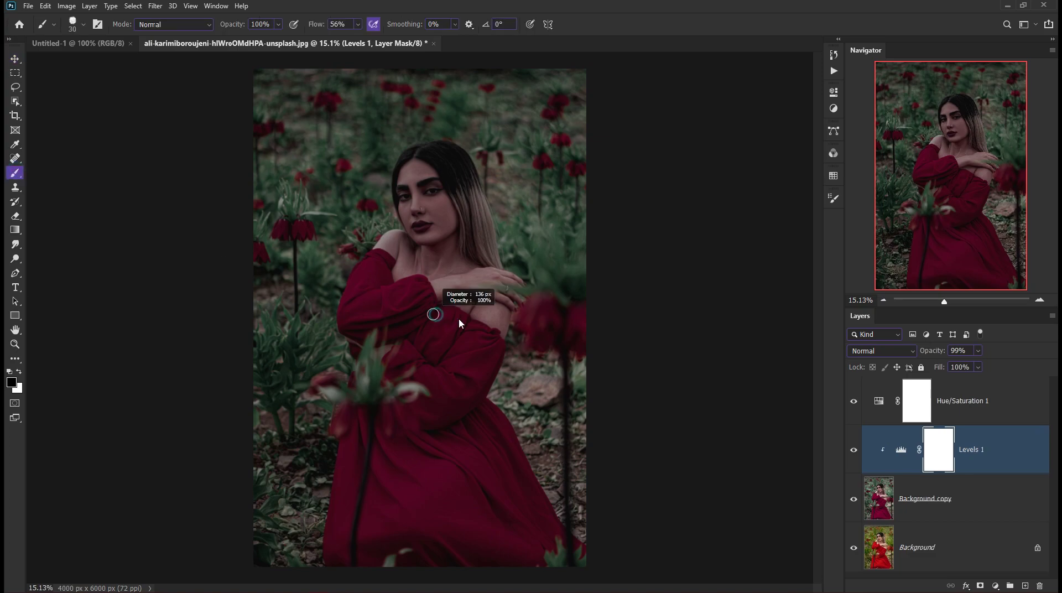
pyautogui.click(457, 232)
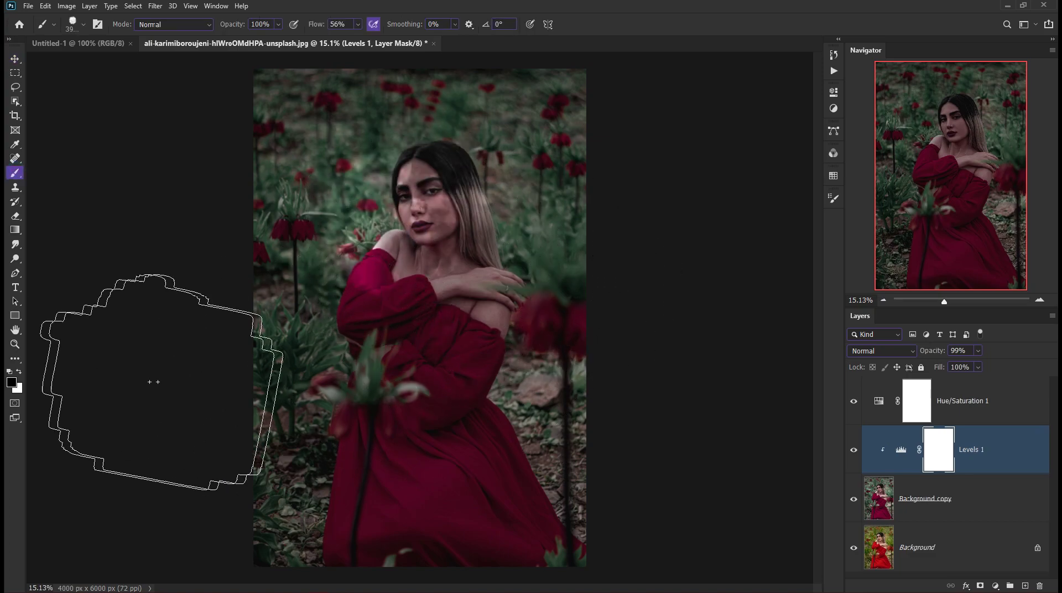
pyautogui.hotkey('ctrl', 'z')
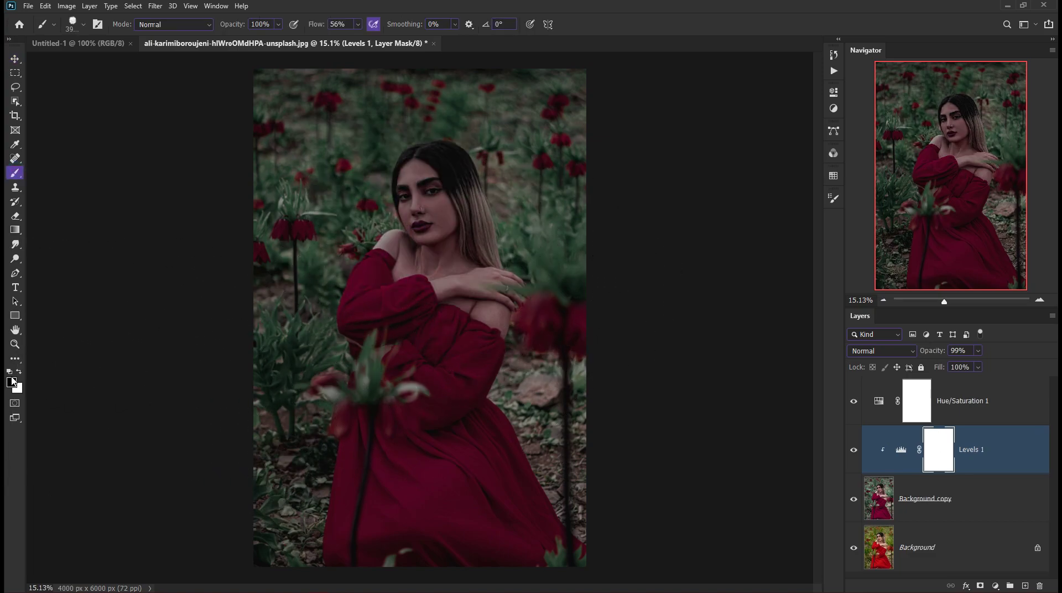
pyautogui.rightClick(449, 239)
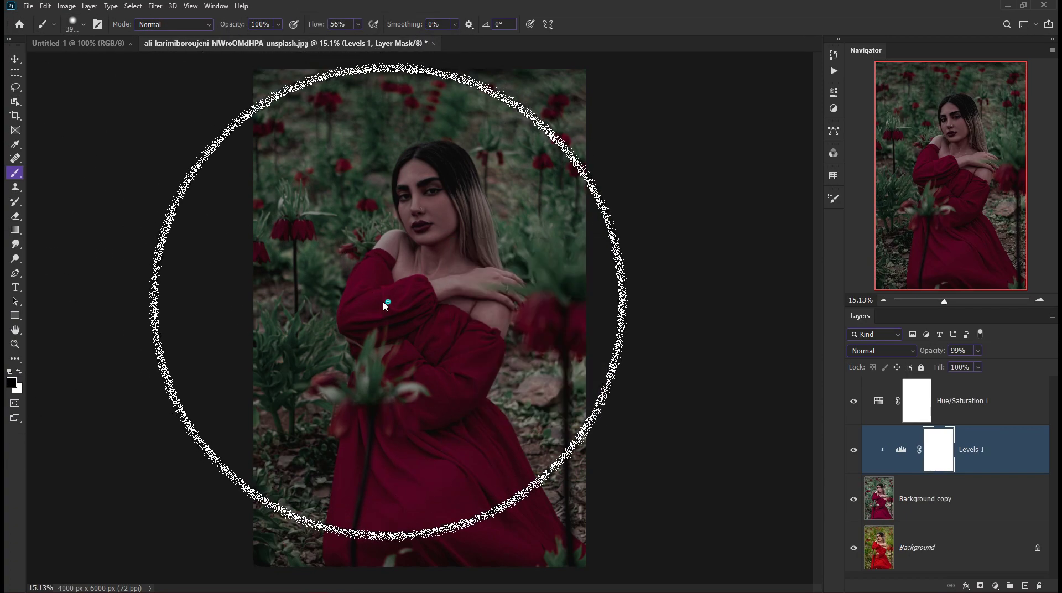
pyautogui.moveTo(379, 304)
pyautogui.mouseDown()
pyautogui.moveTo(355, 303)
pyautogui.moveTo(405, 308)
pyautogui.mouseUp()
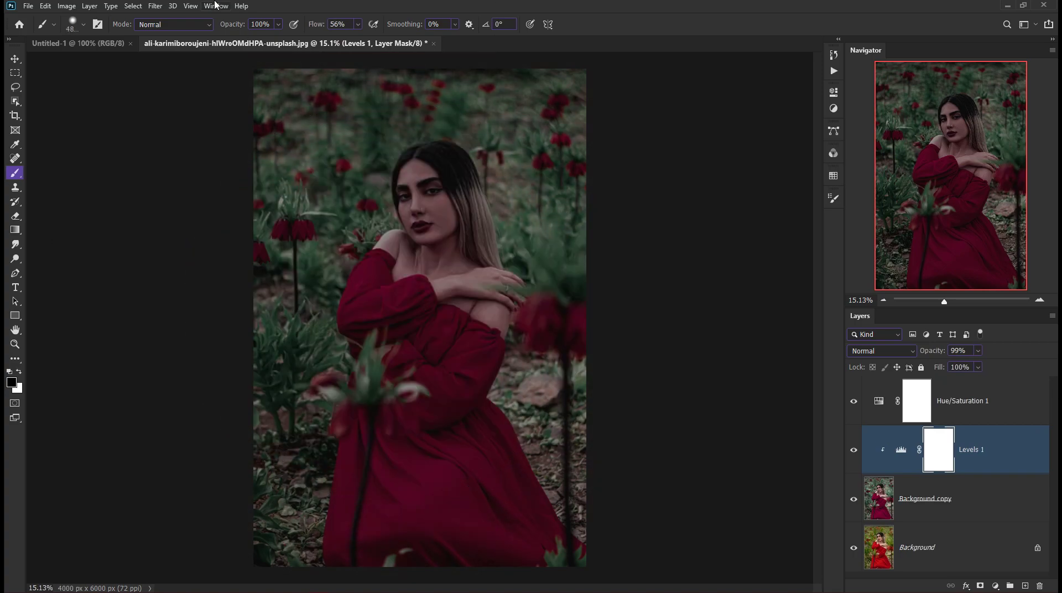
pyautogui.moveTo(236, 28); pyautogui.dragTo(206, 28)
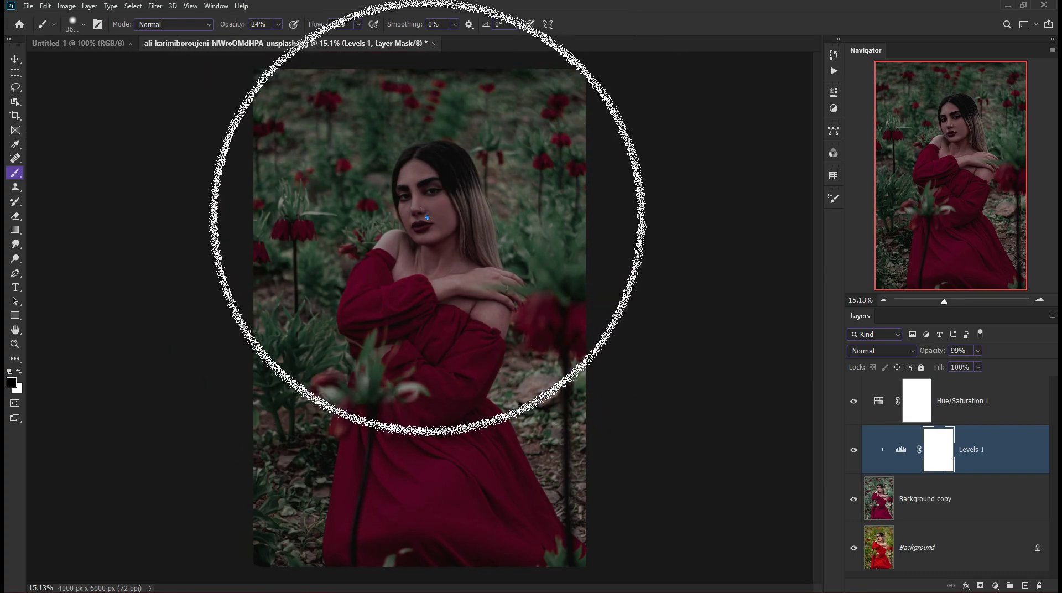
# - Paint black on the Levels 1 mask over the woman's face and upper body
pyautogui.moveTo(420, 228)
pyautogui.mouseDown()
pyautogui.moveTo(415, 313)
pyautogui.moveTo(438, 458)
pyautogui.mouseUp()
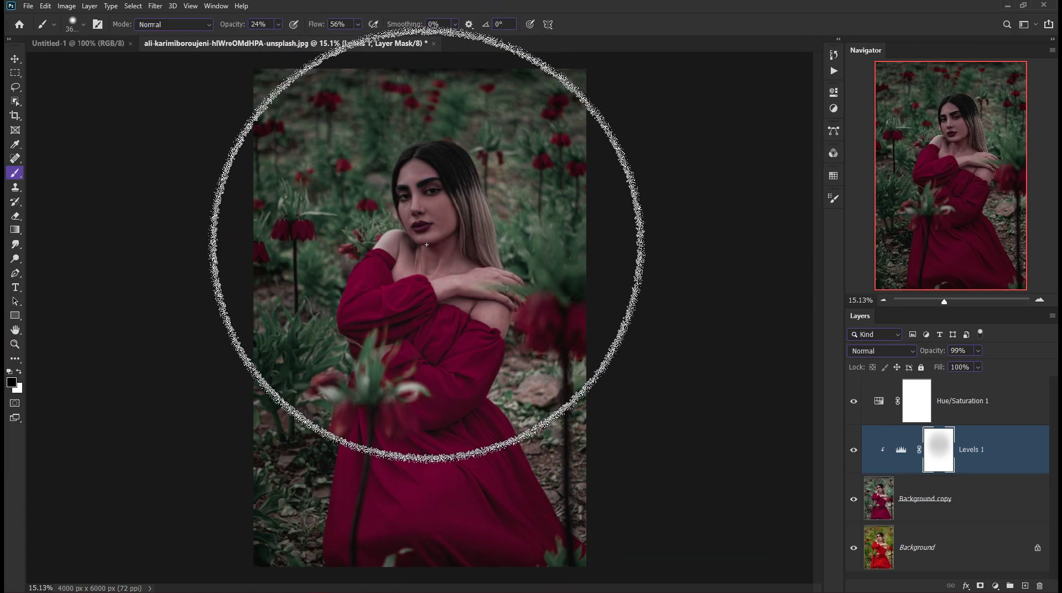
pyautogui.moveTo(427, 244)
pyautogui.mouseDown()
pyautogui.moveTo(398, 404)
pyautogui.moveTo(402, 211)
pyautogui.mouseUp()
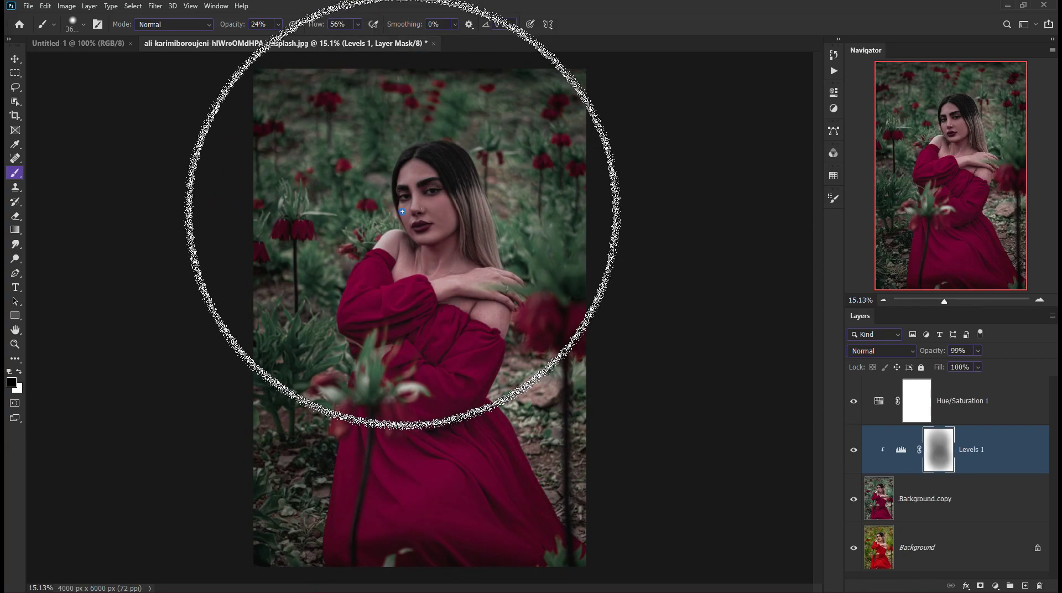
pyautogui.scroll(-3, 467, 347)
# - Select the Hue/Saturation 1 adjustment layer at the top of the stack
pyautogui.scroll(-2, 467, 347)
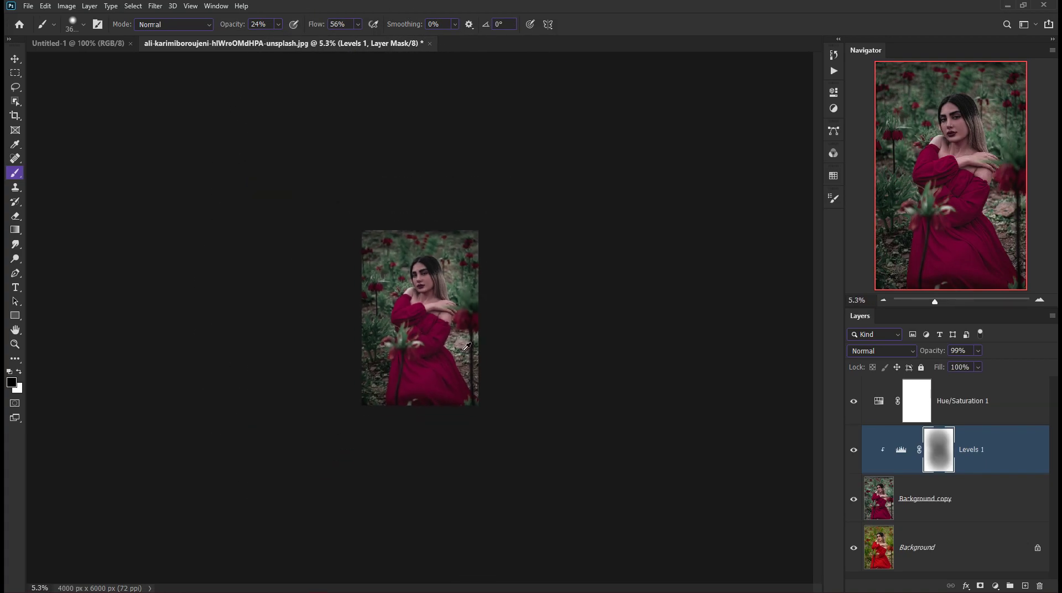
pyautogui.scroll(2, 466, 346)
pyautogui.scroll(2, 552, 326)
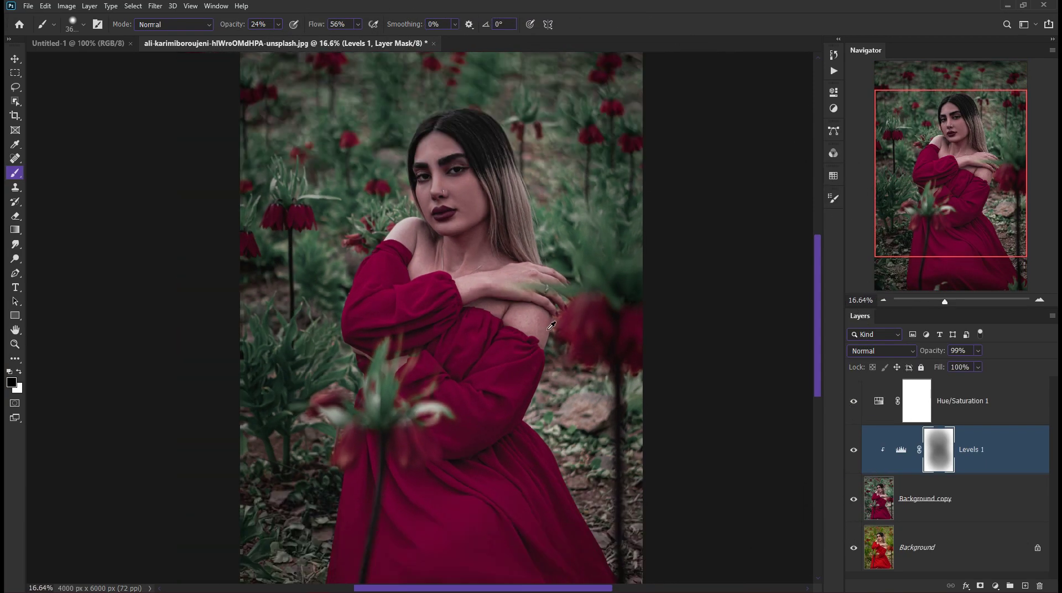
pyautogui.scroll(-2, 551, 326)
pyautogui.click(997, 586)
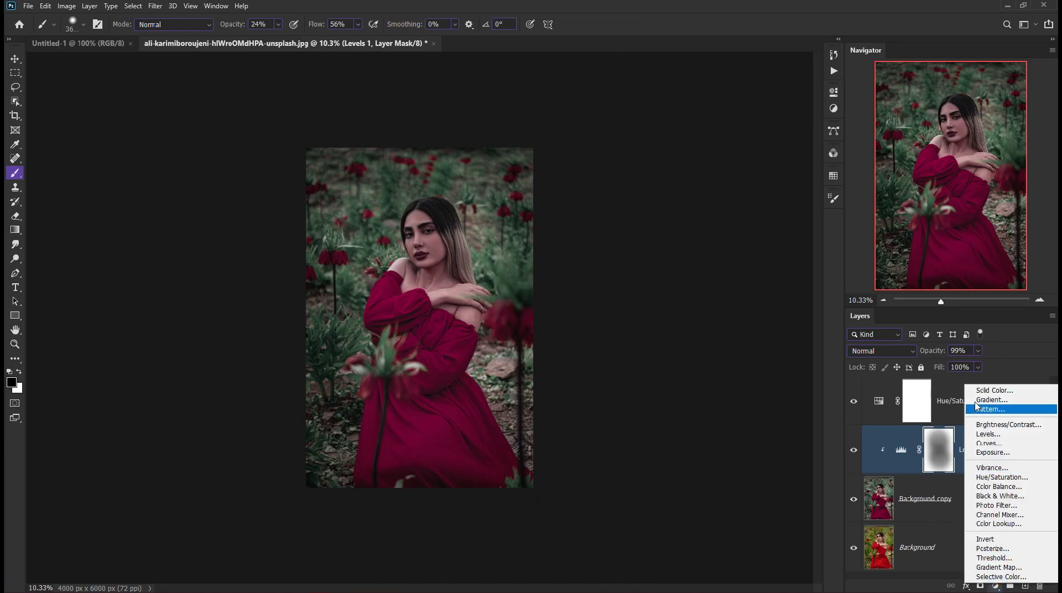
pyautogui.click(953, 407)
pyautogui.click(957, 388)
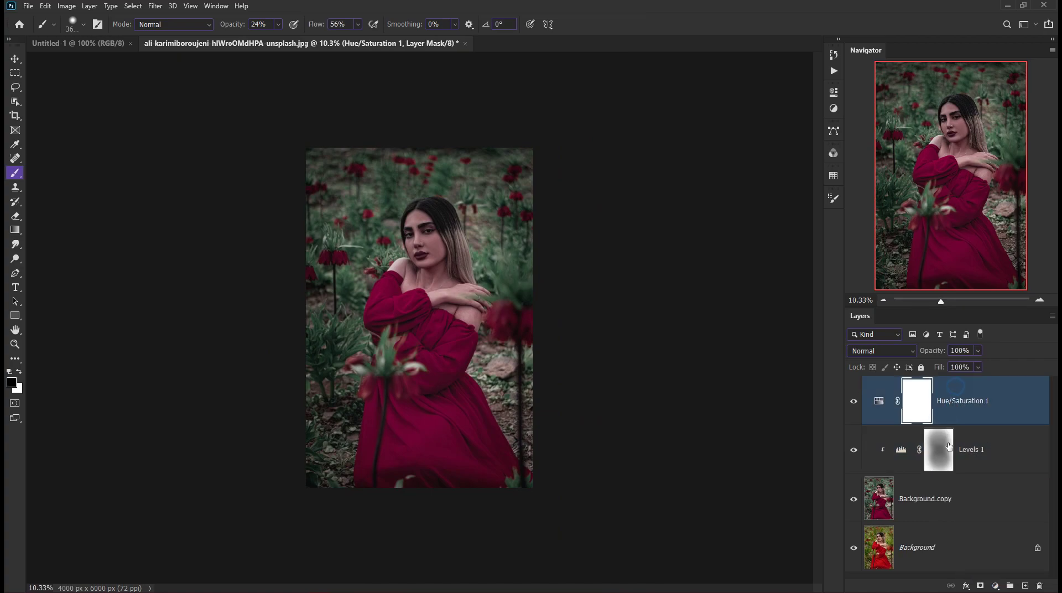
# - Add the dark blue Gradient Fill layer and lower its opacity to 27%
pyautogui.click(998, 587)
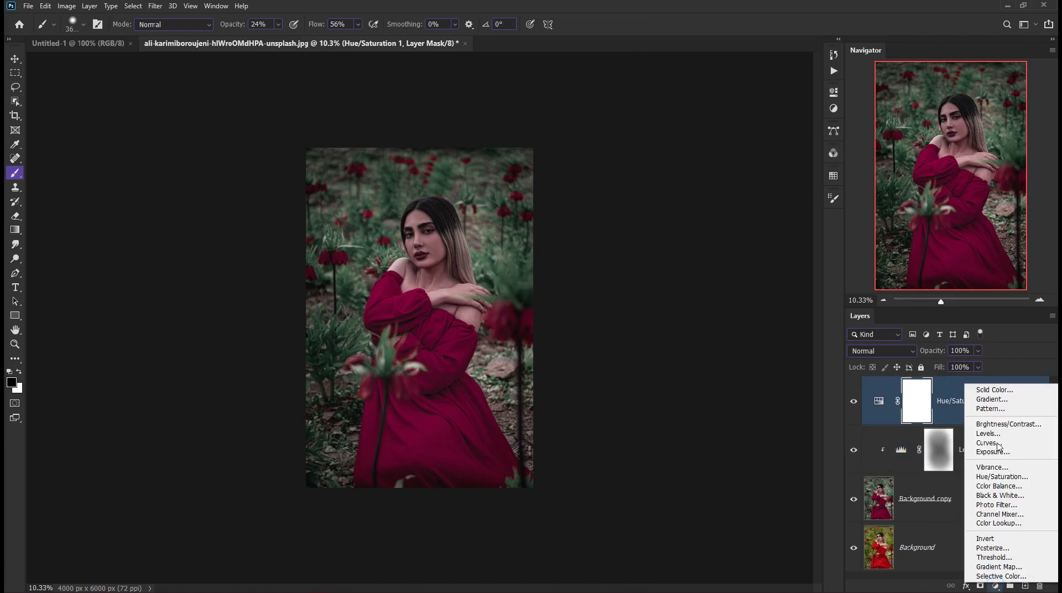
pyautogui.click(992, 399)
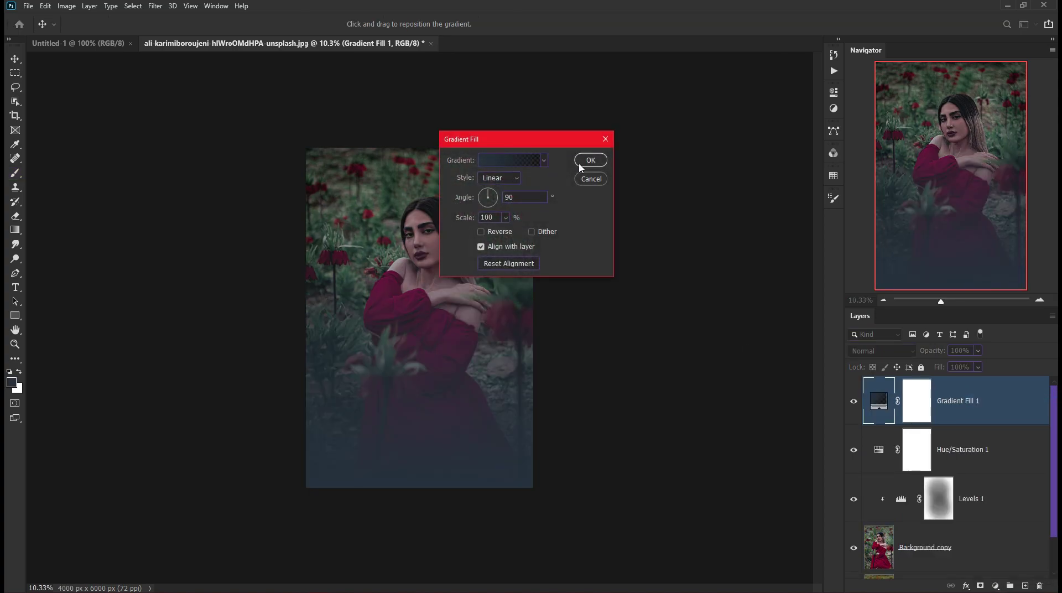
pyautogui.click(590, 160)
pyautogui.press('b')
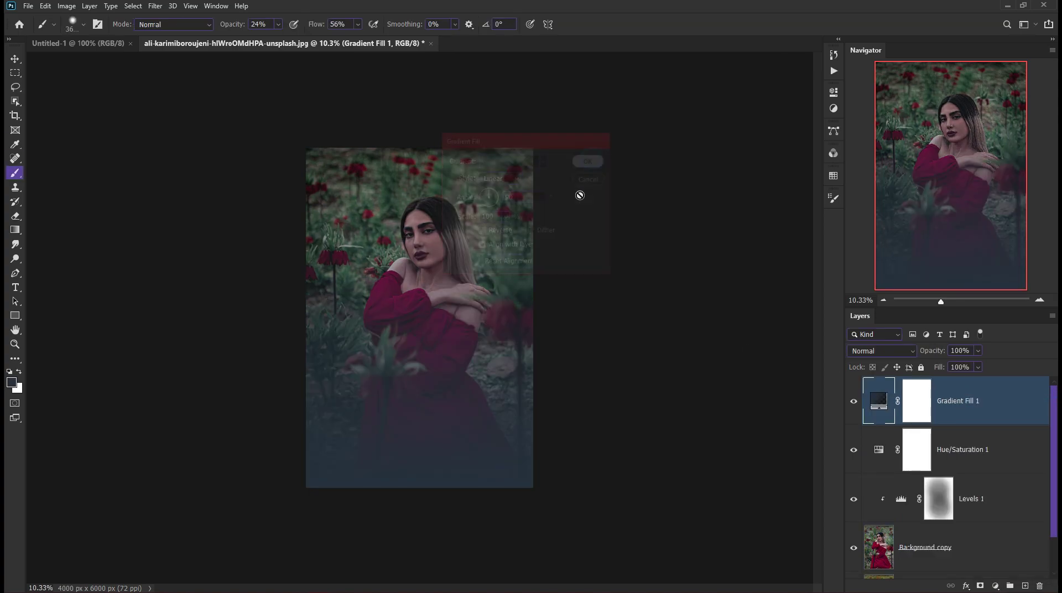
pyautogui.moveTo(932, 353); pyautogui.dragTo(927, 431)
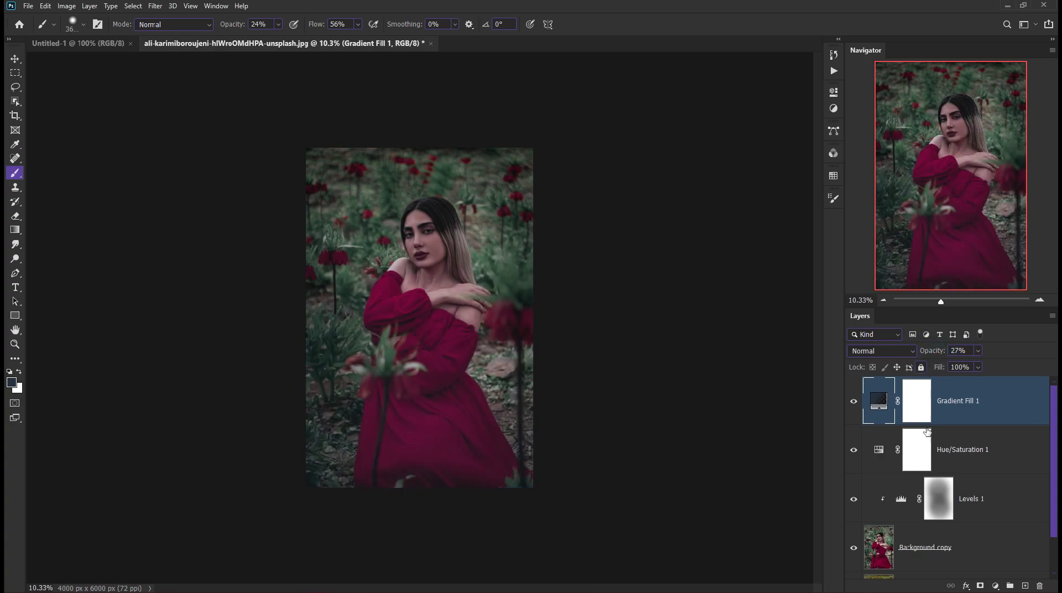
# - Add a #26323d Solid Color fill in Lighten mode at 16%, below Gradient Fill 1
pyautogui.click(996, 585)
pyautogui.click(996, 395)
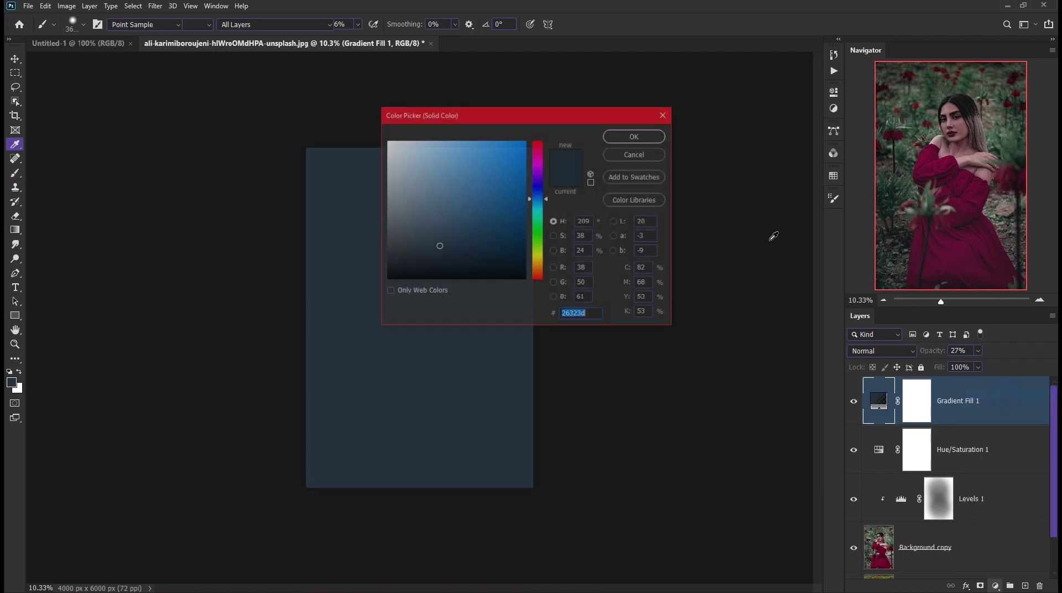
pyautogui.click(620, 136)
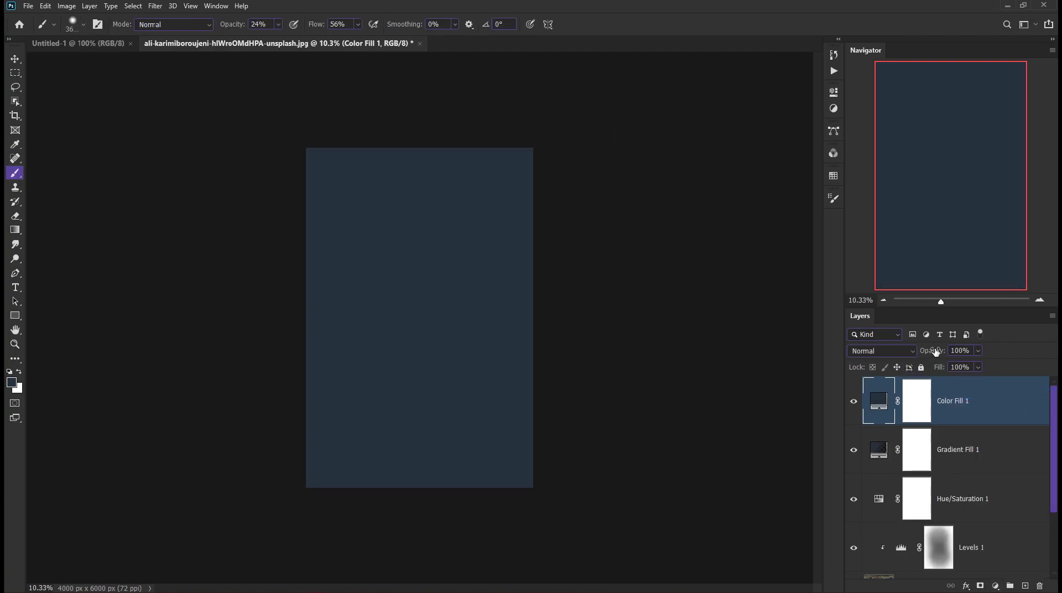
pyautogui.moveTo(935, 351); pyautogui.dragTo(928, 357)
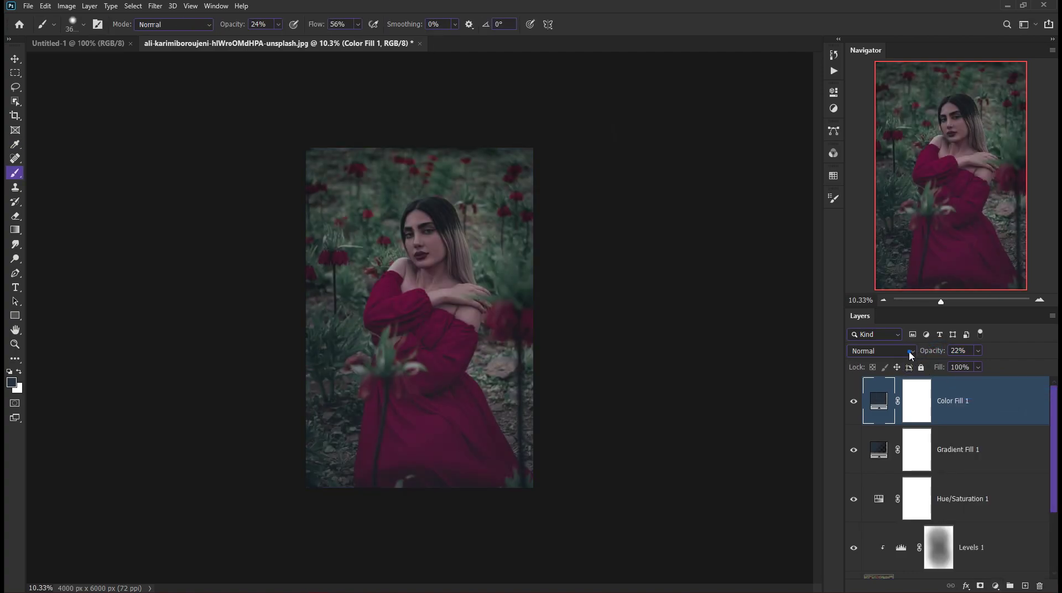
pyautogui.click(911, 355)
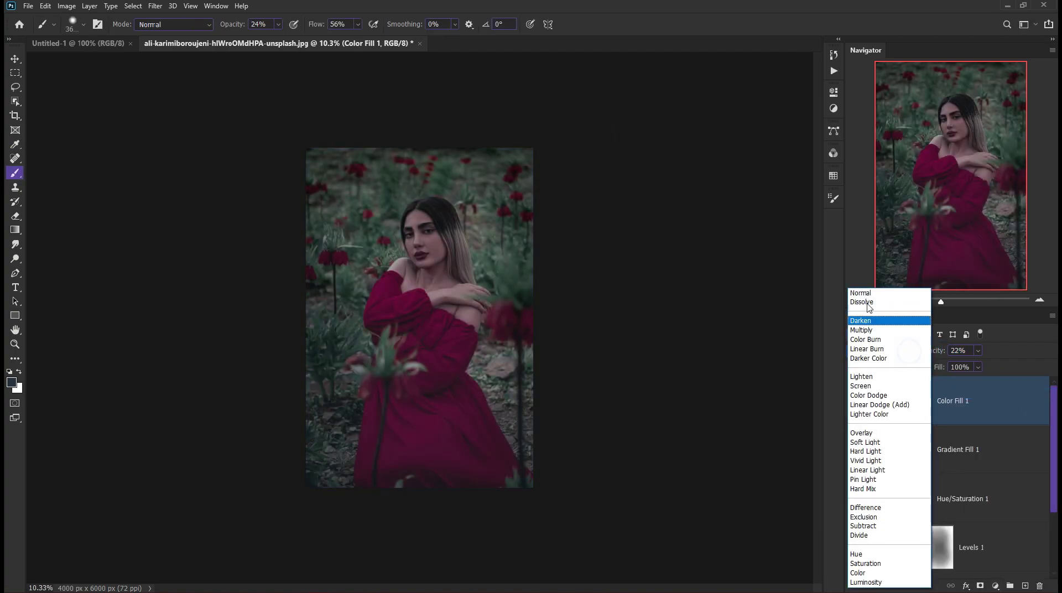
pyautogui.click(871, 377)
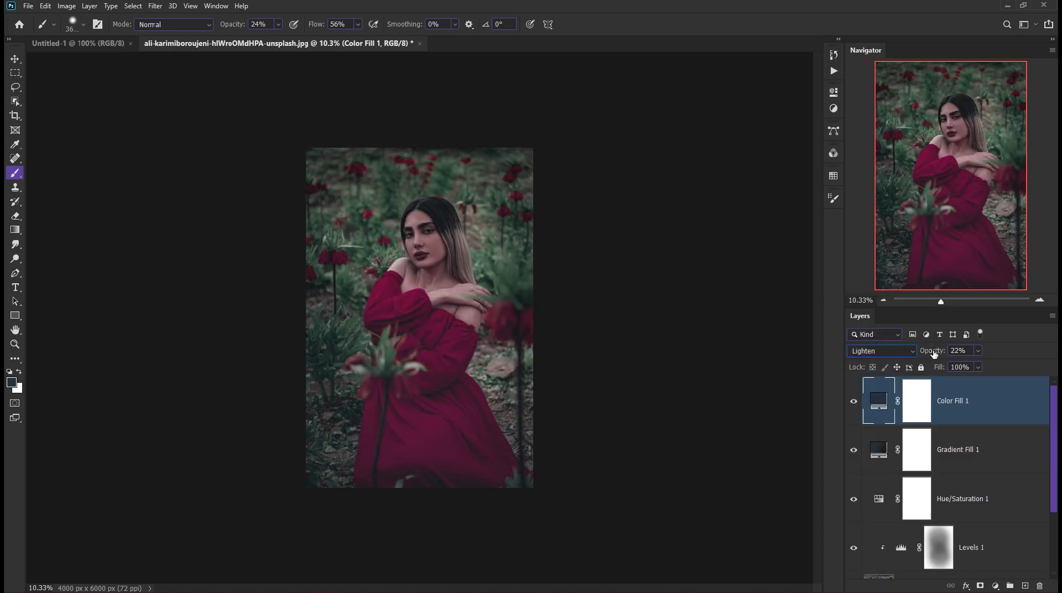
pyautogui.moveTo(949, 471); pyautogui.dragTo(949, 473)
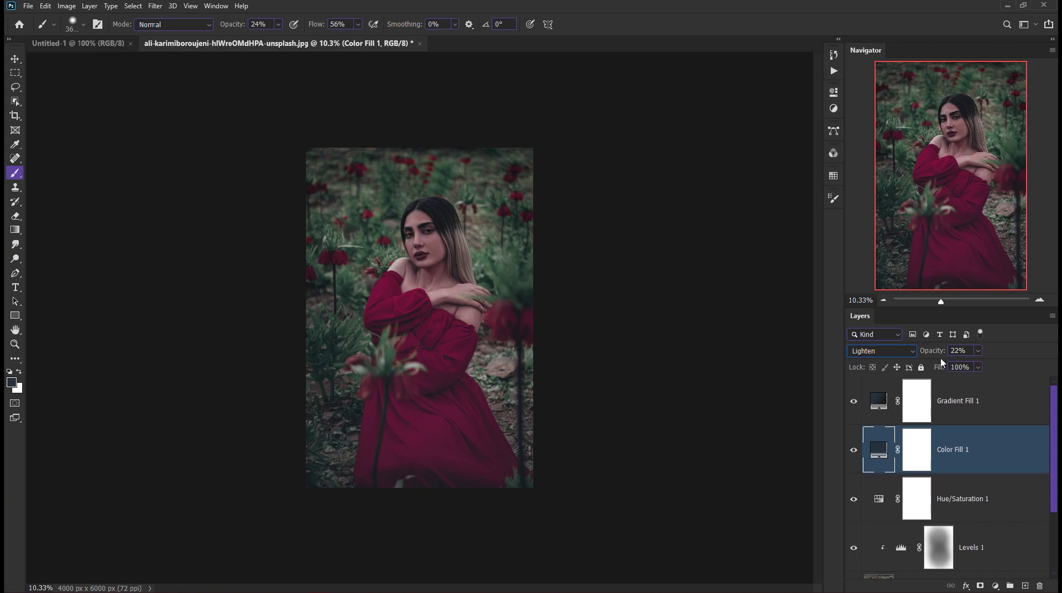
pyautogui.moveTo(932, 355); pyautogui.dragTo(919, 356)
# - Switch to the Move tool and scroll the Layers panel back to the top
pyautogui.click(13, 60)
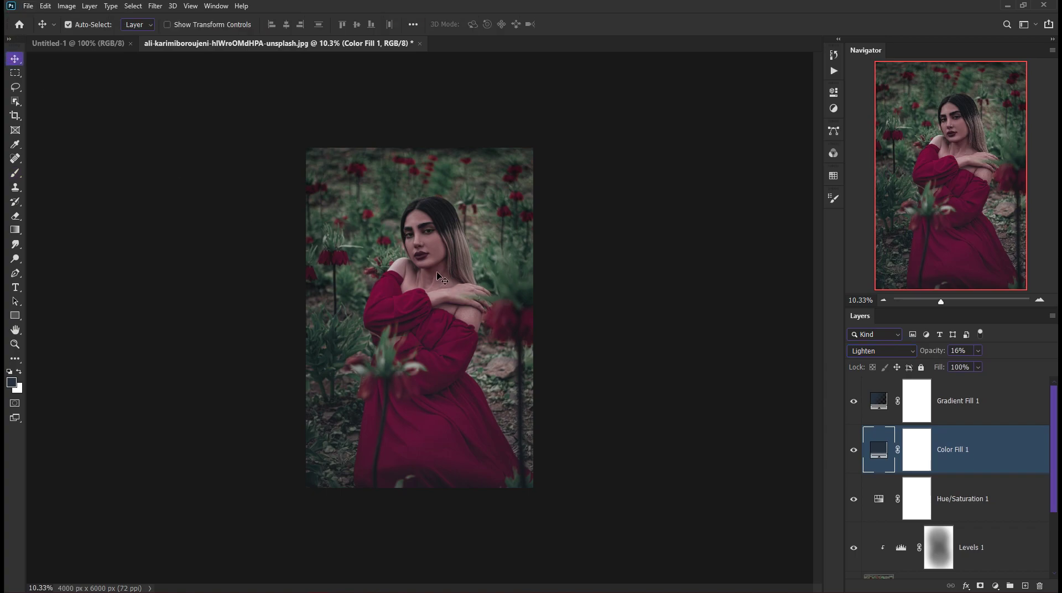
pyautogui.scroll(2, 437, 294)
pyautogui.scroll(1, 465, 279)
pyautogui.scroll(1, 465, 271)
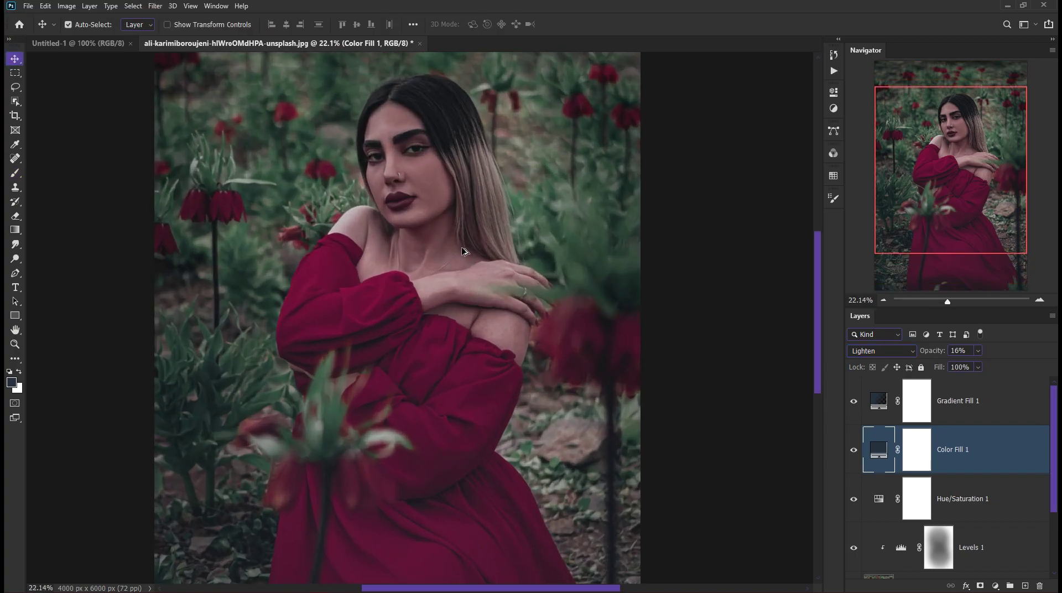
pyautogui.scroll(2, 464, 254)
pyautogui.scroll(-1, 463, 244)
pyautogui.scroll(1, 464, 242)
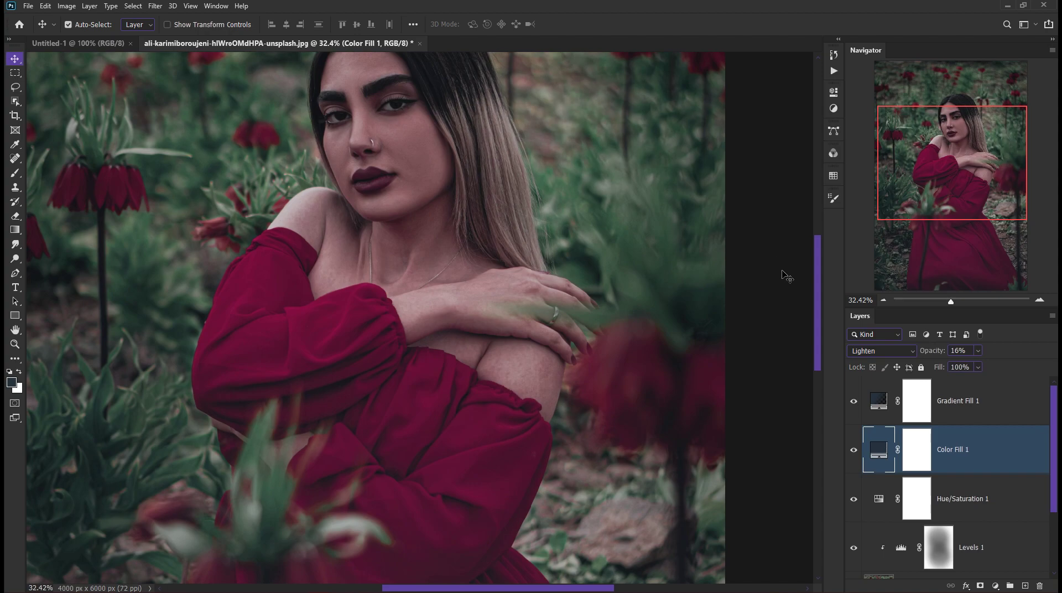
pyautogui.scroll(2, 819, 294)
pyautogui.scroll(1, 816, 321)
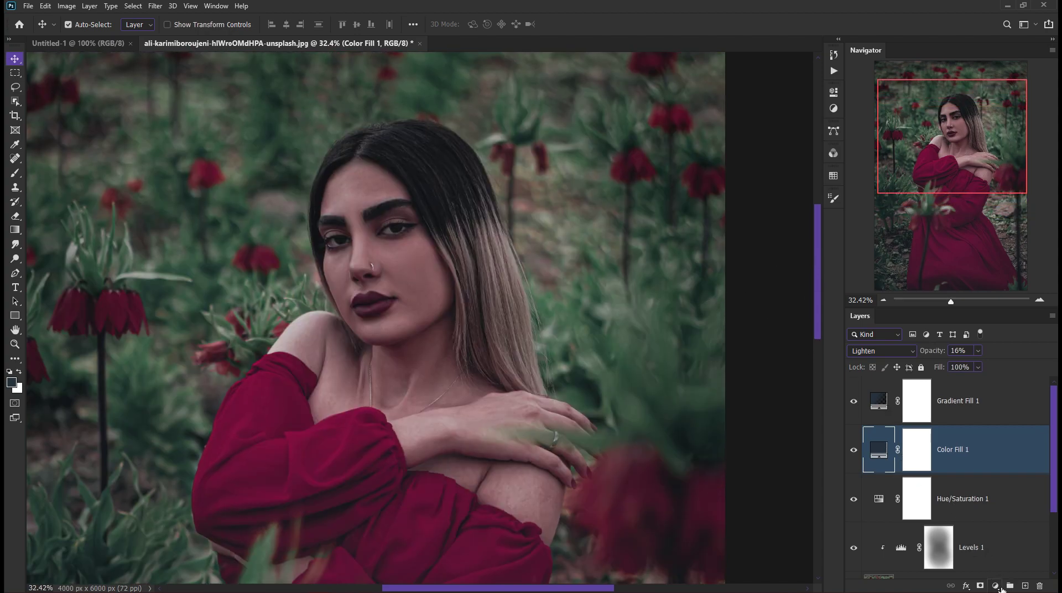
pyautogui.click(996, 586)
# - Add a Color Lookup layer and preview 2Strip.look and Fuji film LUT looks
pyautogui.click(996, 532)
pyautogui.click(786, 127)
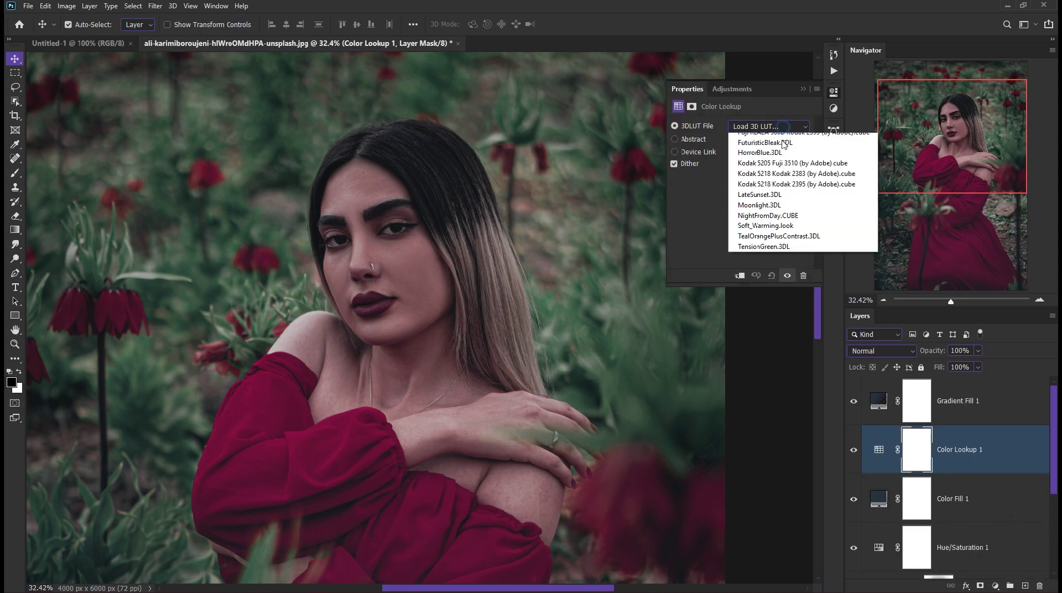
pyautogui.scroll(10, 783, 144)
pyautogui.click(760, 171)
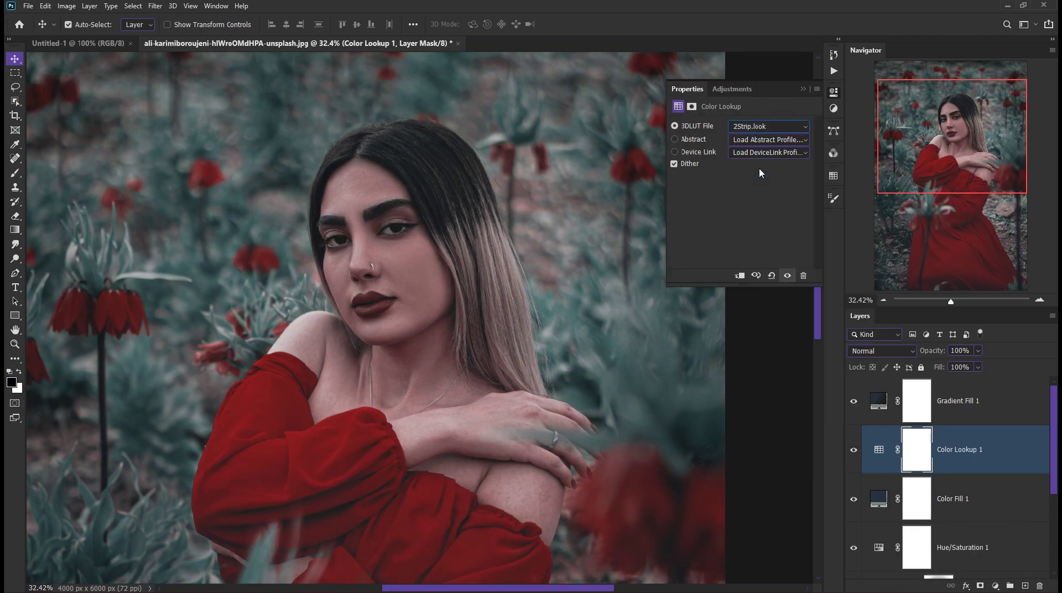
pyautogui.press('Down')
pyautogui.press('Down')
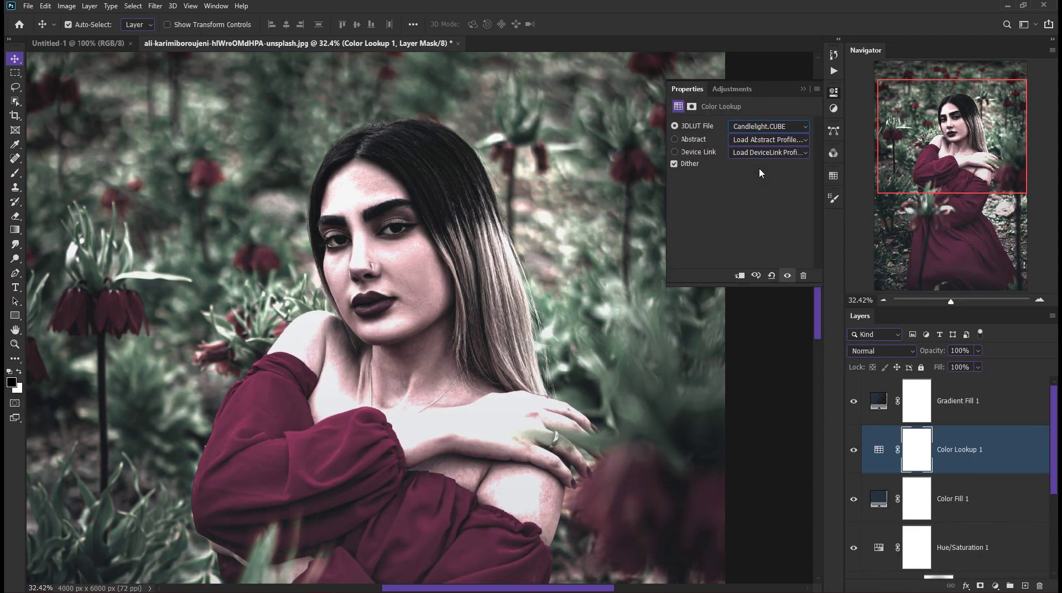
pyautogui.press('Down')
pyautogui.press('Down')
pyautogui.press('Down')
pyautogui.press('Down')
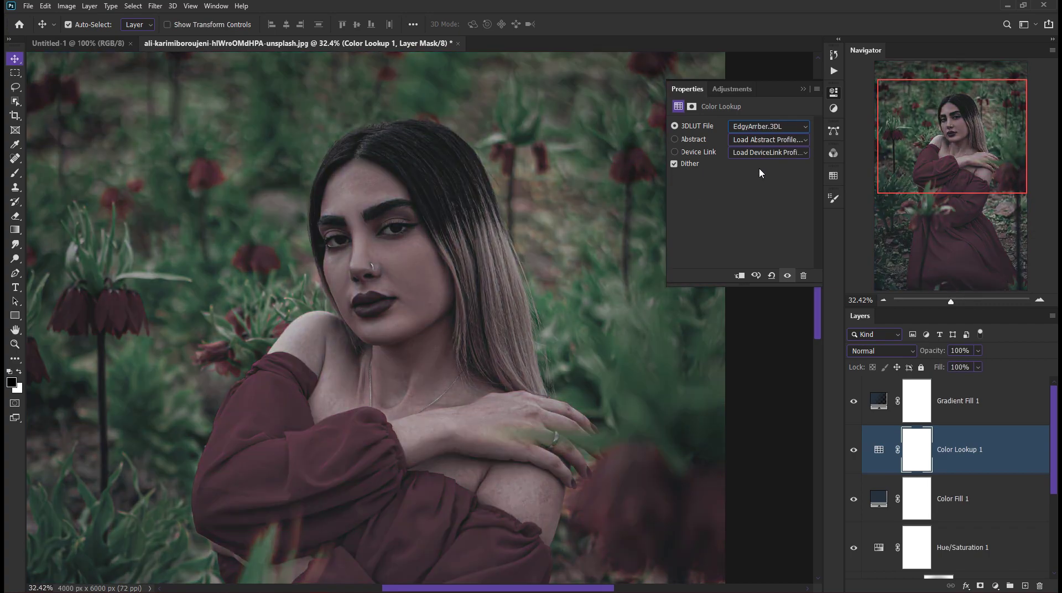
pyautogui.press('Down')
pyautogui.press('Down')
pyautogui.press('Down')
pyautogui.press('Down')
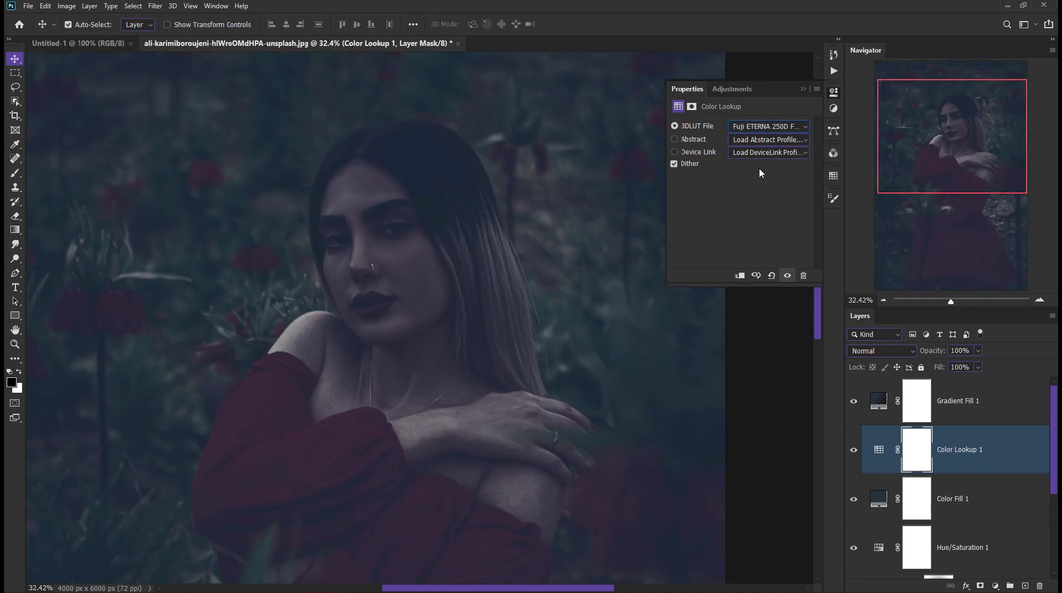
pyautogui.press('Down')
pyautogui.press('Up')
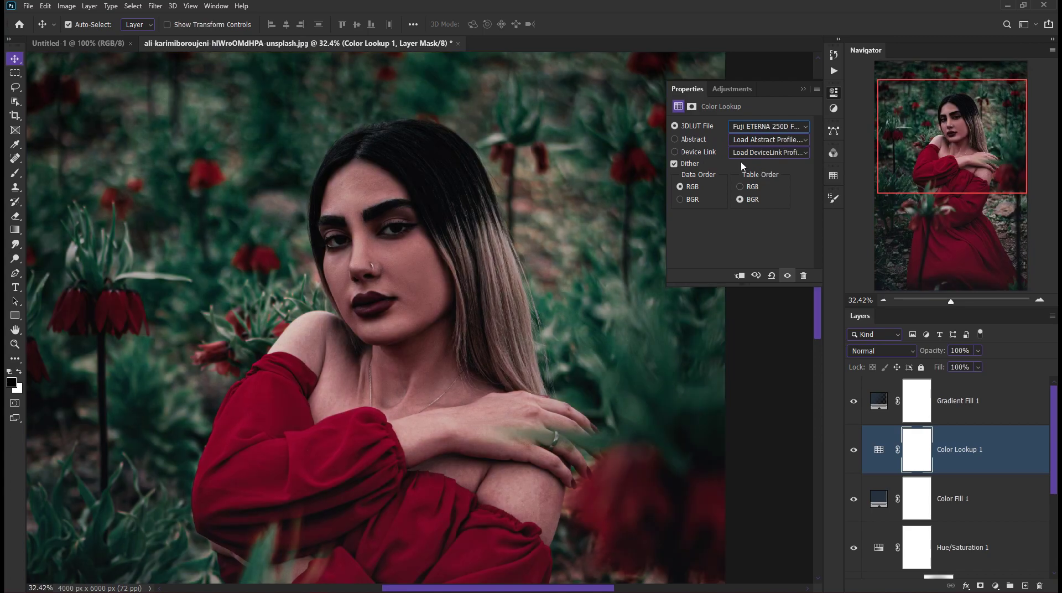
# - Settle on the 2Strip.look LUT and lower the Color Lookup opacity to 27%
pyautogui.click(760, 133)
pyautogui.press('Home')
pyautogui.press('Return')
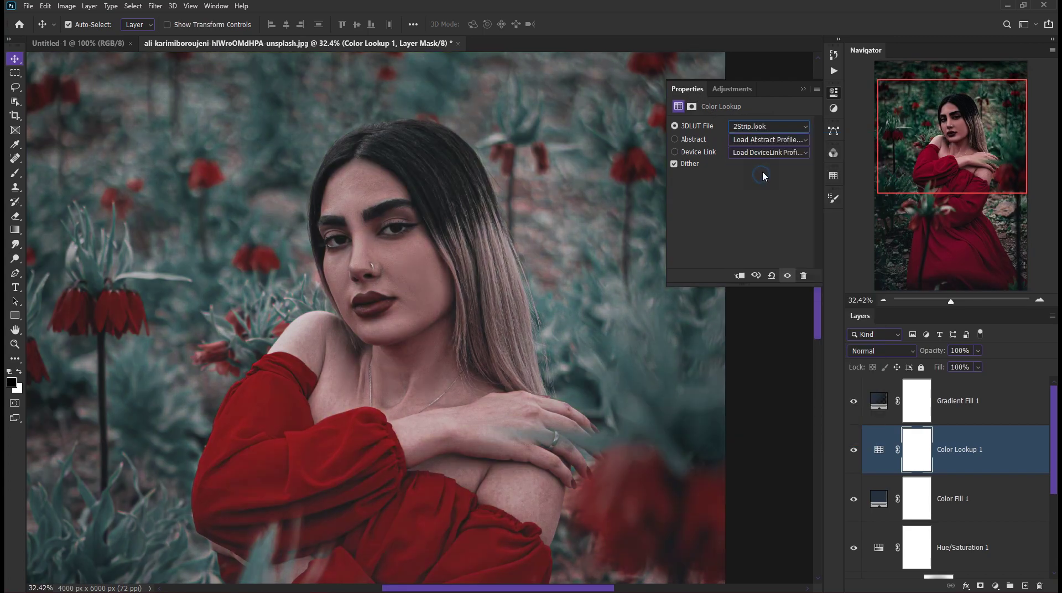
pyautogui.click(802, 90)
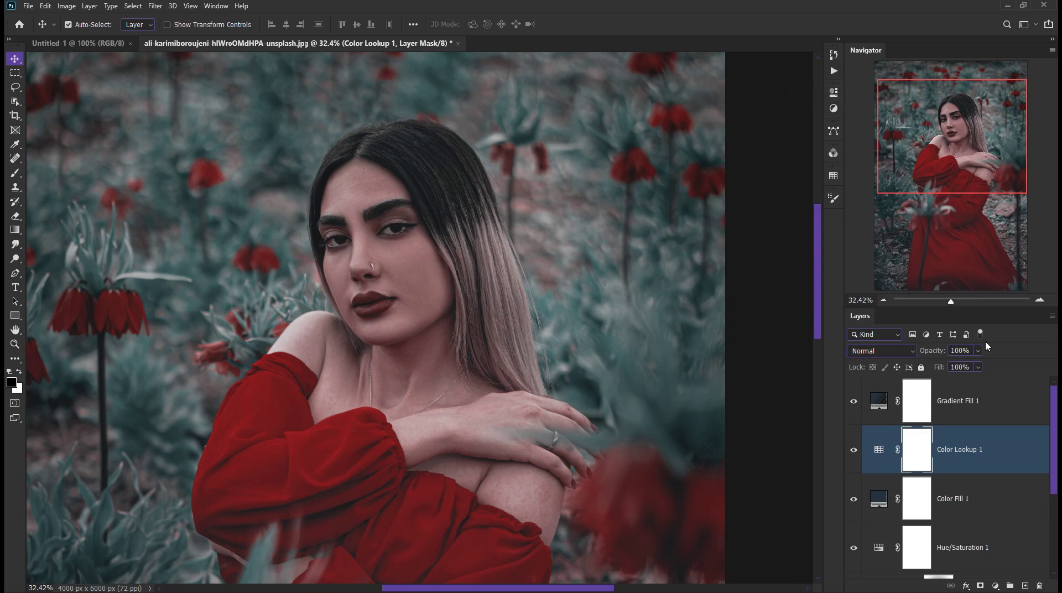
pyautogui.moveTo(949, 355); pyautogui.dragTo(944, 353)
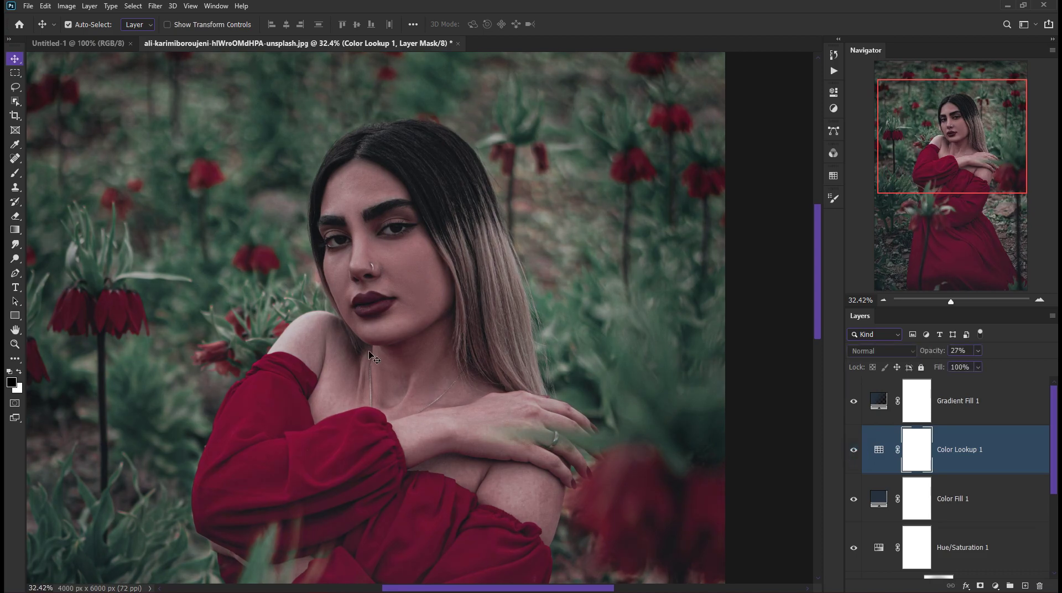
pyautogui.scroll(-4, 310, 343)
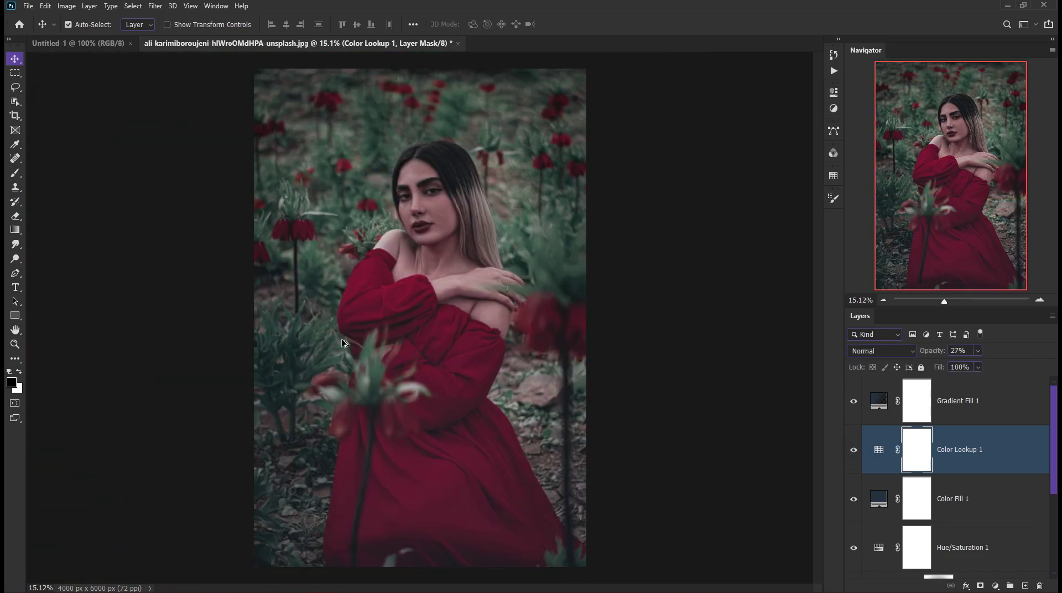
pyautogui.scroll(1, 348, 340)
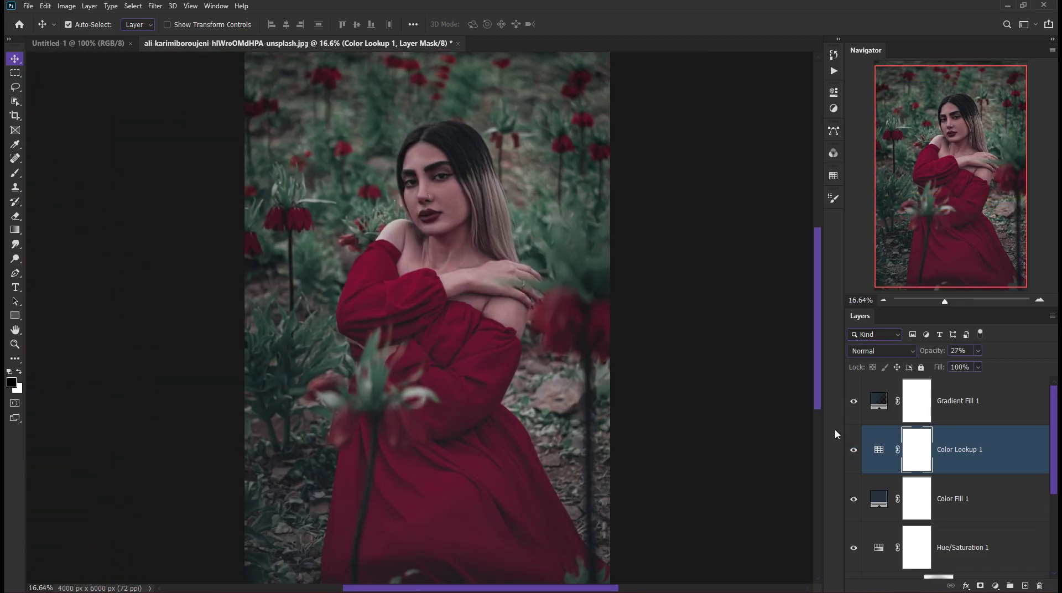